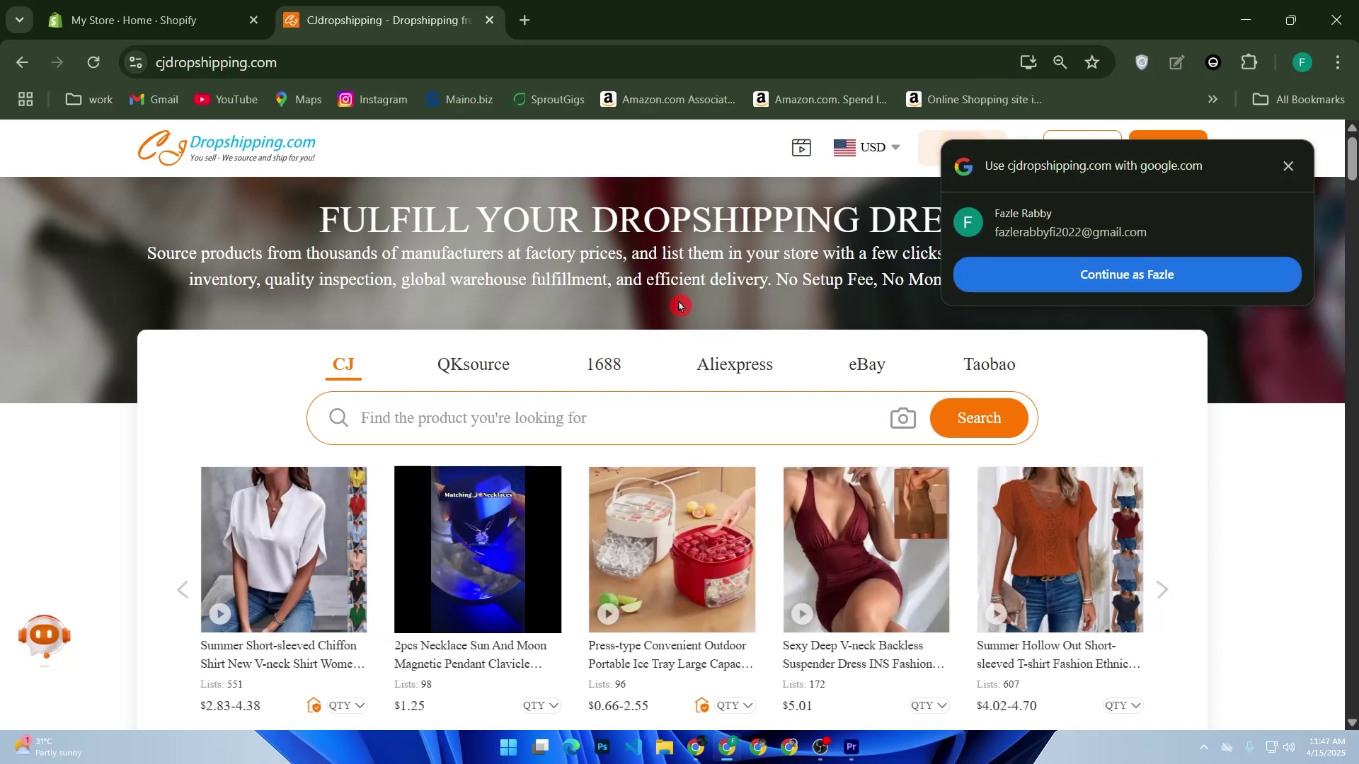
Step: Dismiss the Google sign-in prompt and look through the CJdropshipping homepage's store connections, starting steps, services and advantages
click(1287, 170)
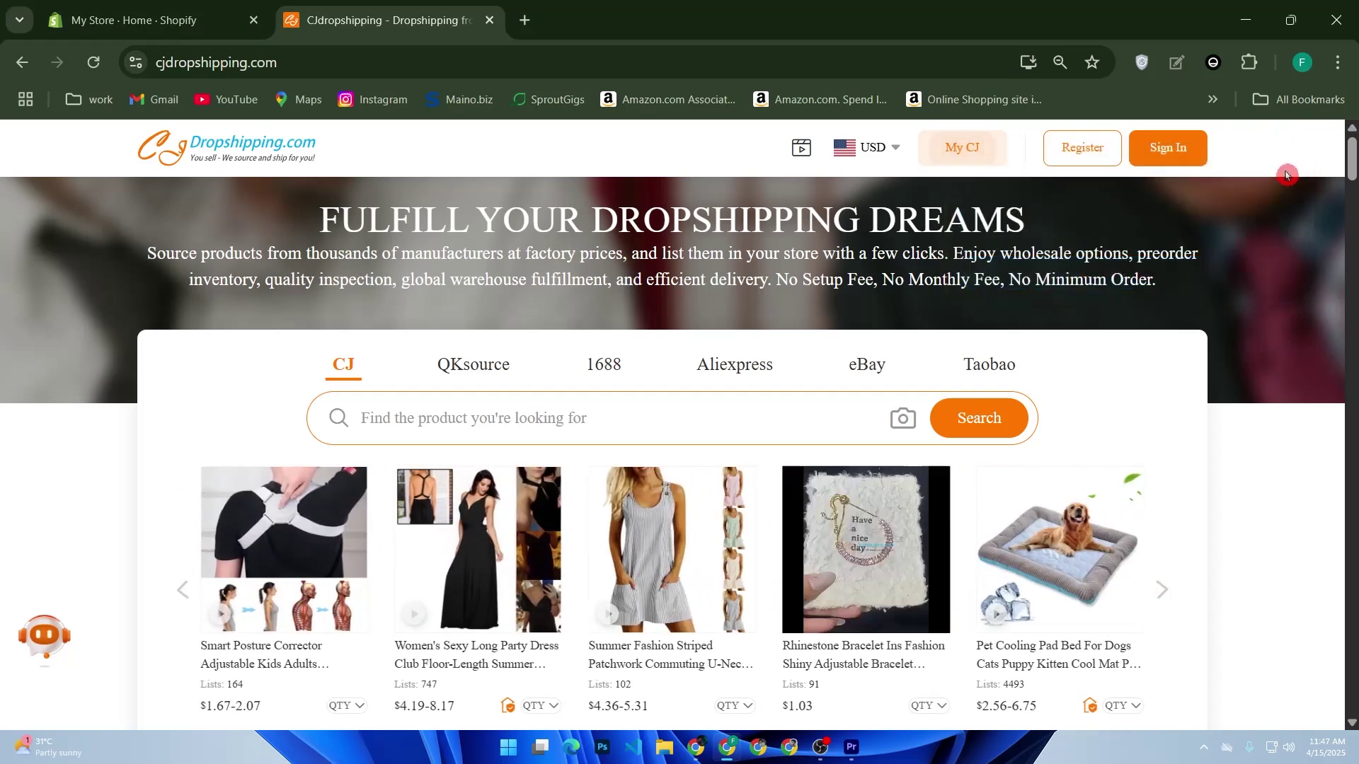
scroll(579, 324, down, 5)
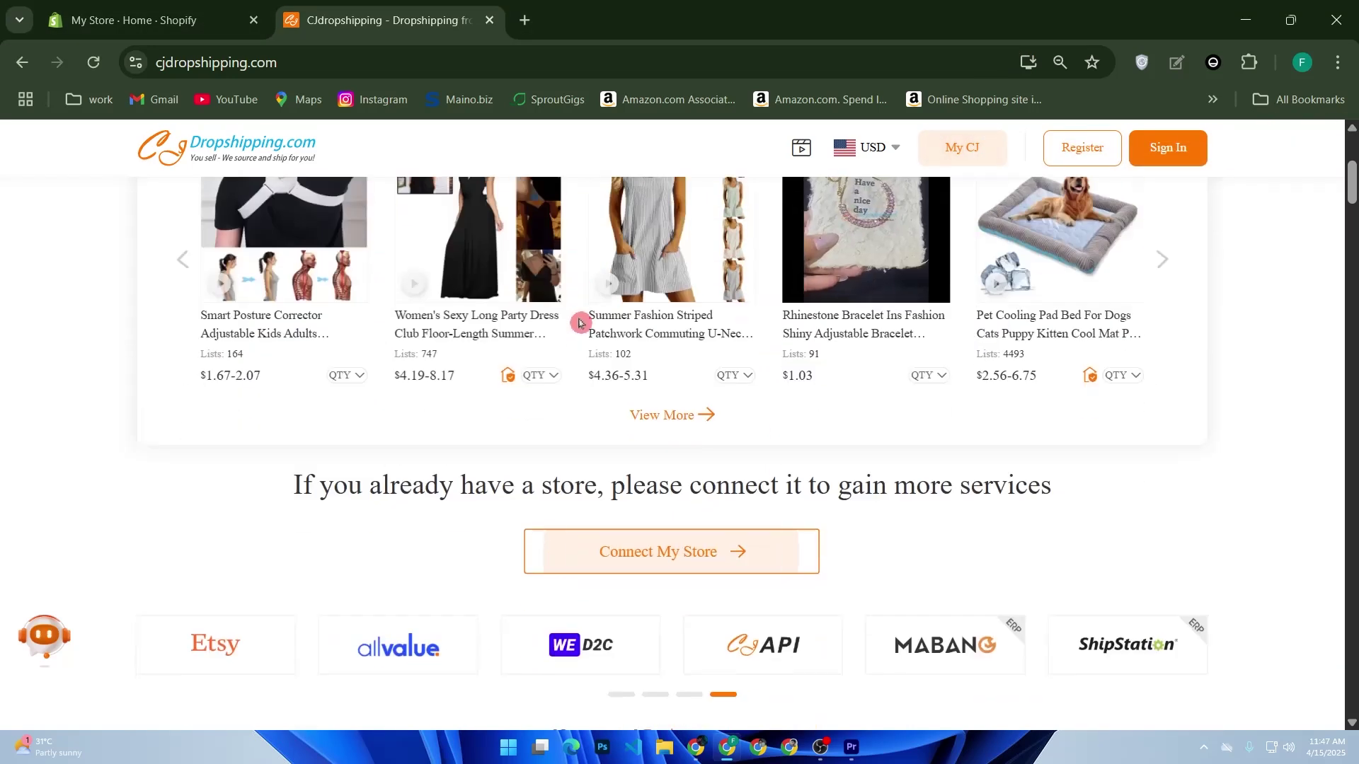
scroll(587, 322, down, 5)
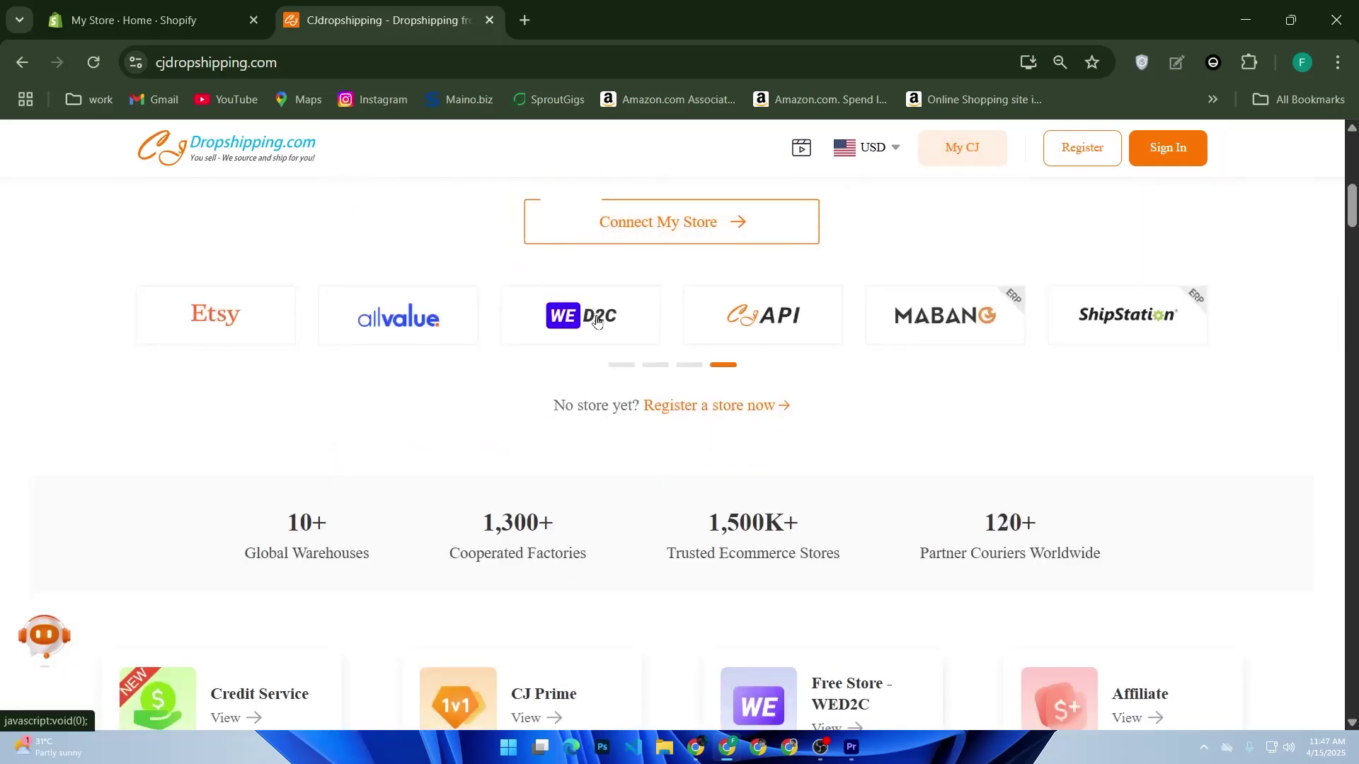
scroll(597, 322, down, 3)
scroll(595, 329, down, 5)
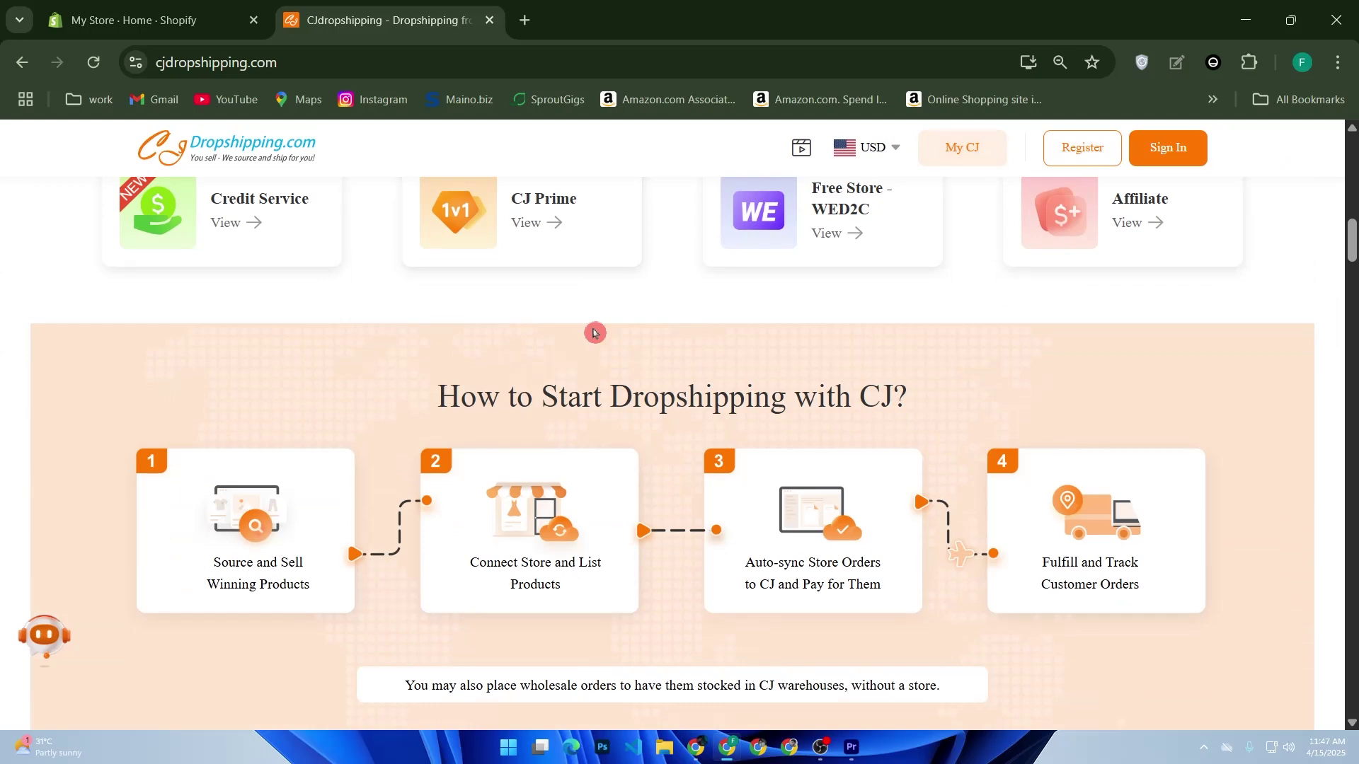
scroll(594, 333, down, 5)
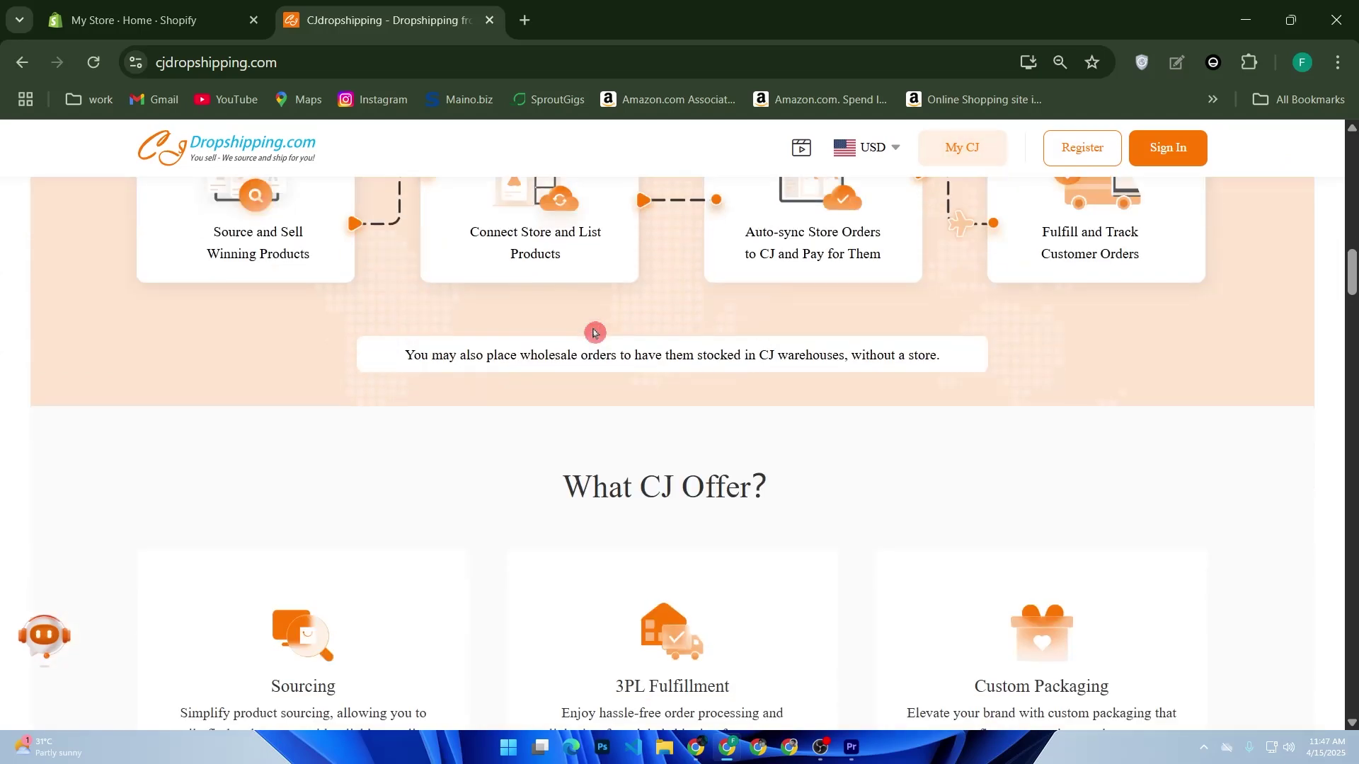
scroll(594, 333, down, 2)
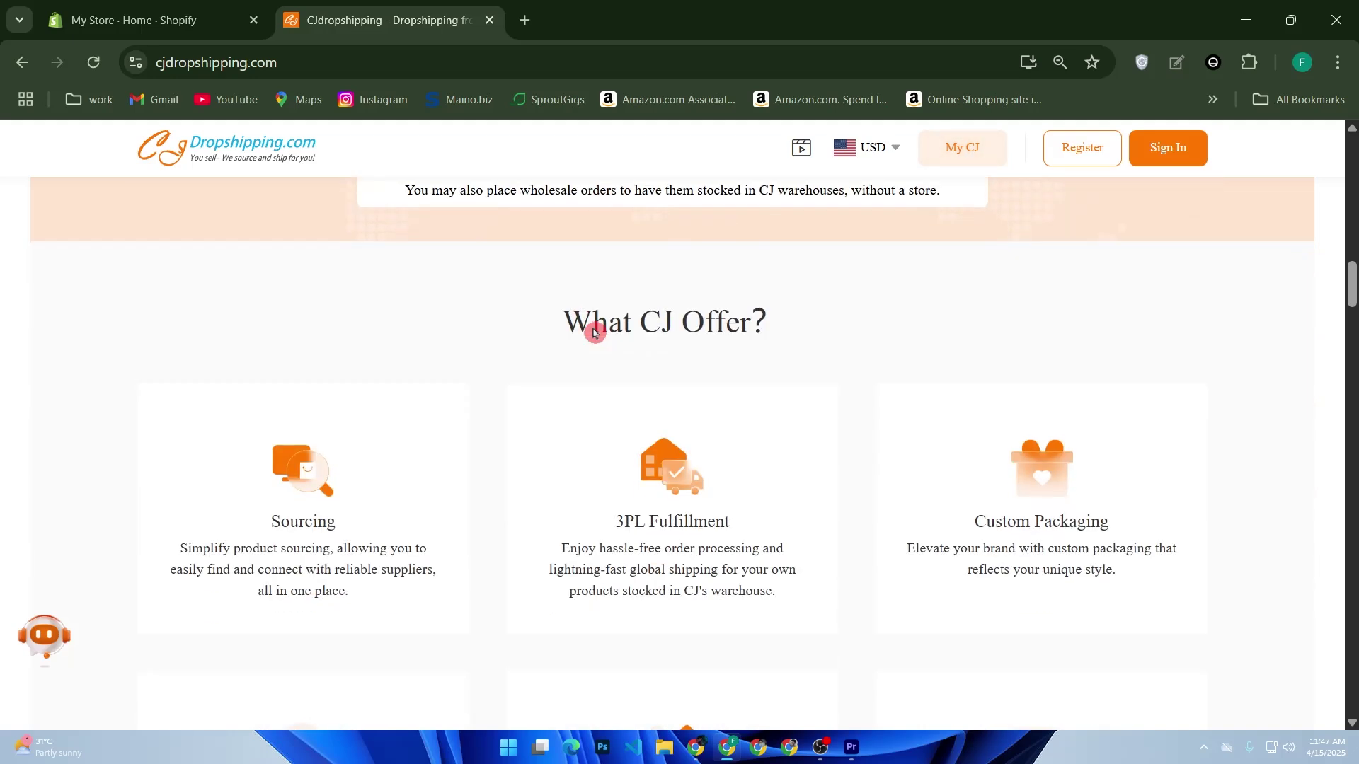
scroll(594, 333, down, 6)
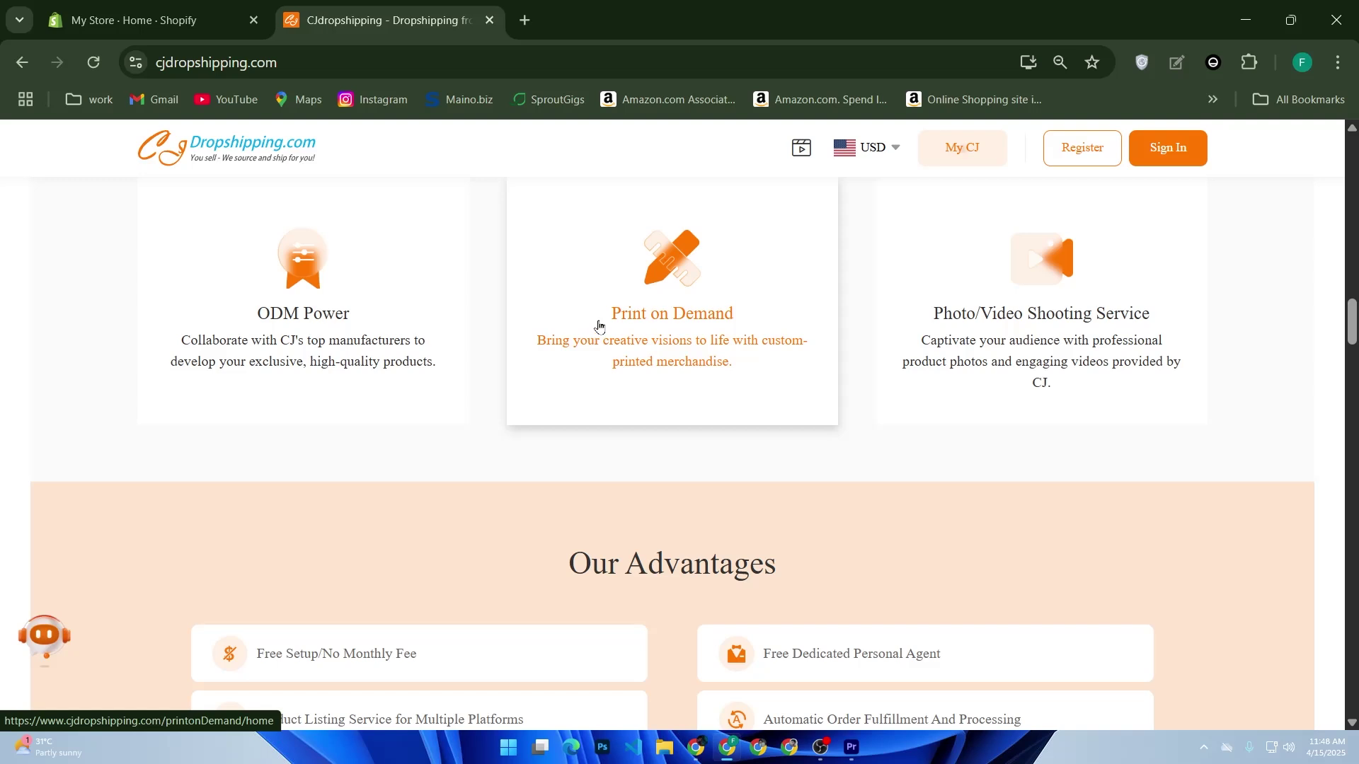
scroll(598, 325, down, 2)
click(599, 326)
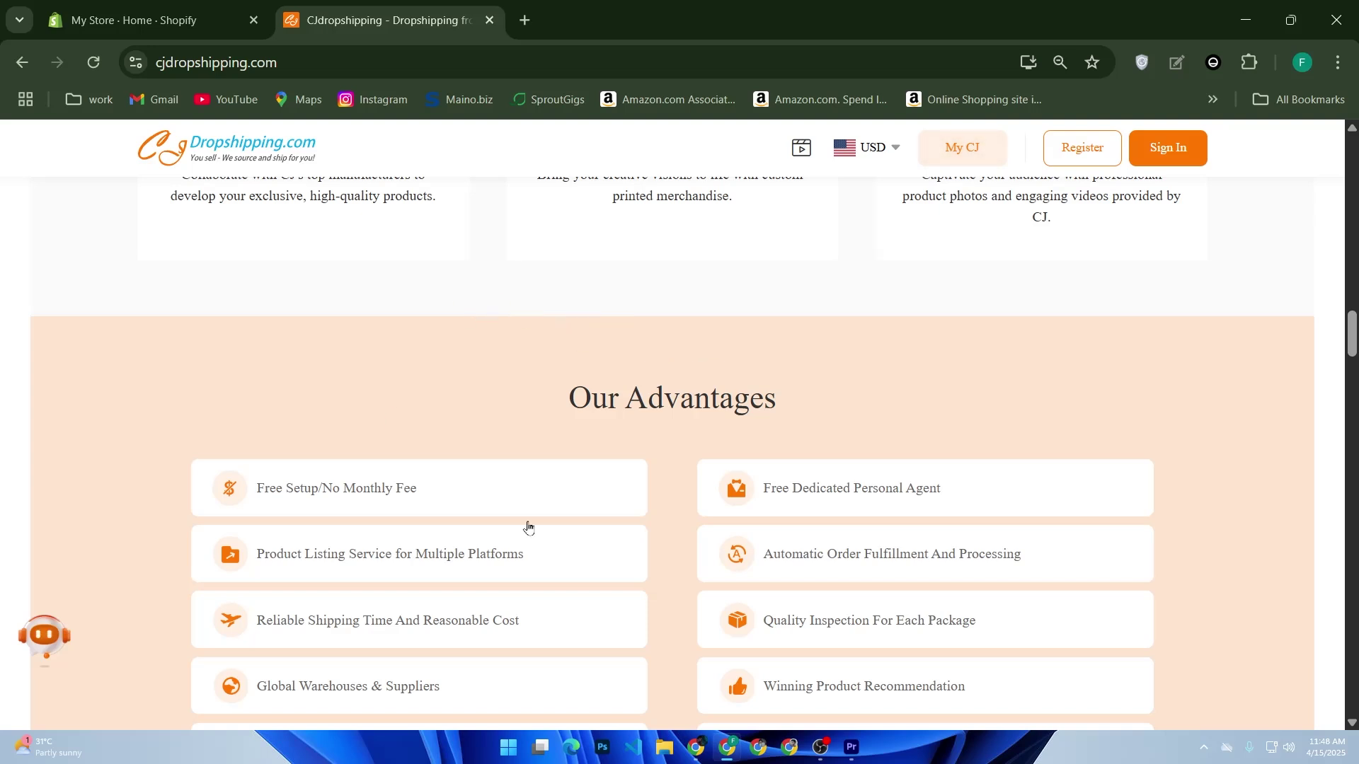
click(185, 62)
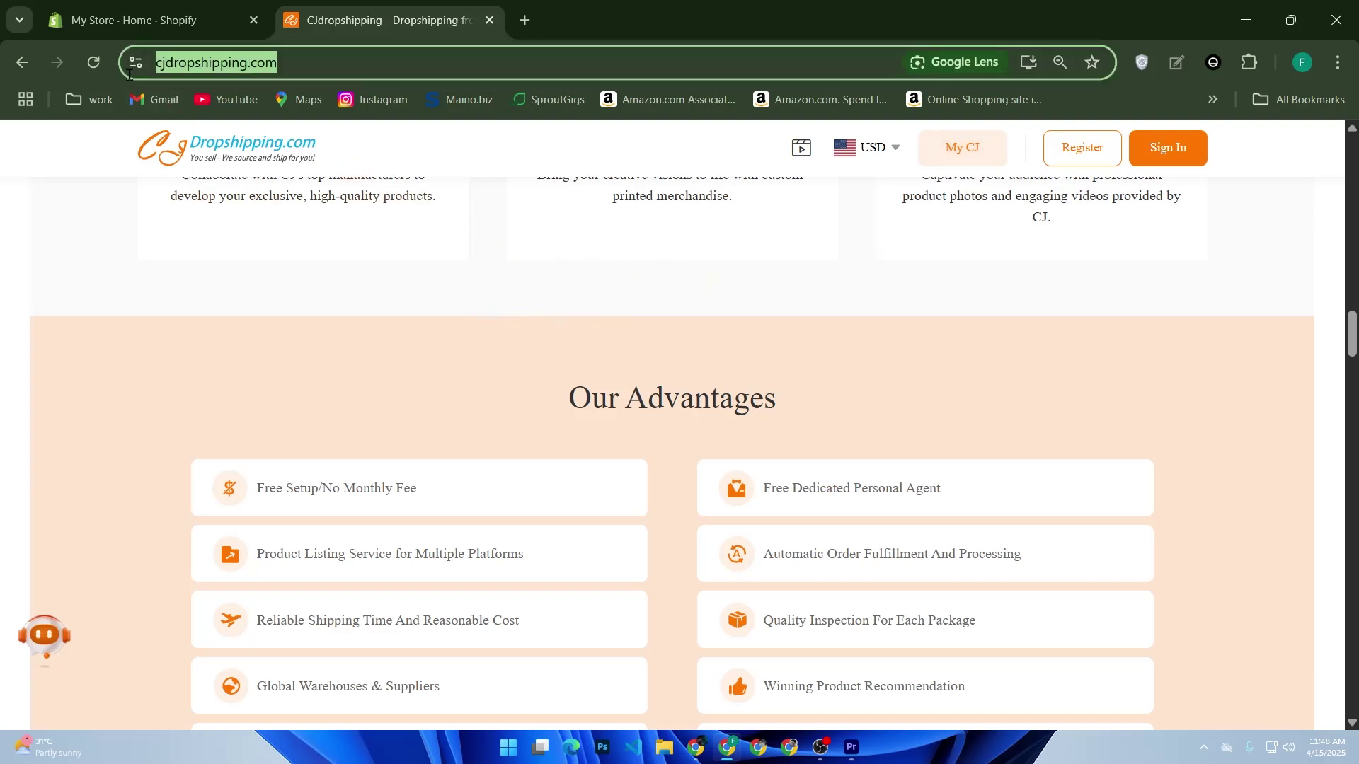
Step: Open the account registration form, switch to the existing-account sign-in and log in with the Google account
click(1055, 152)
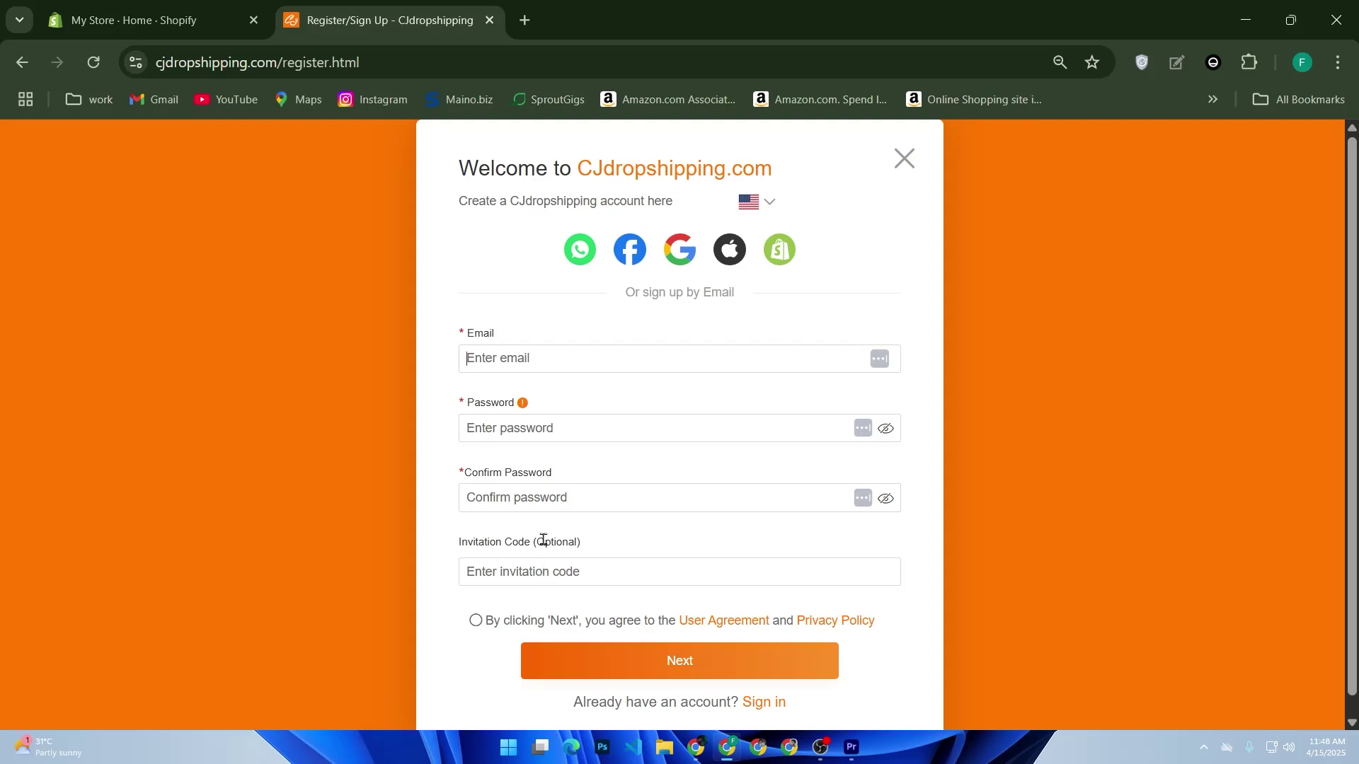
scroll(617, 531, down, 1)
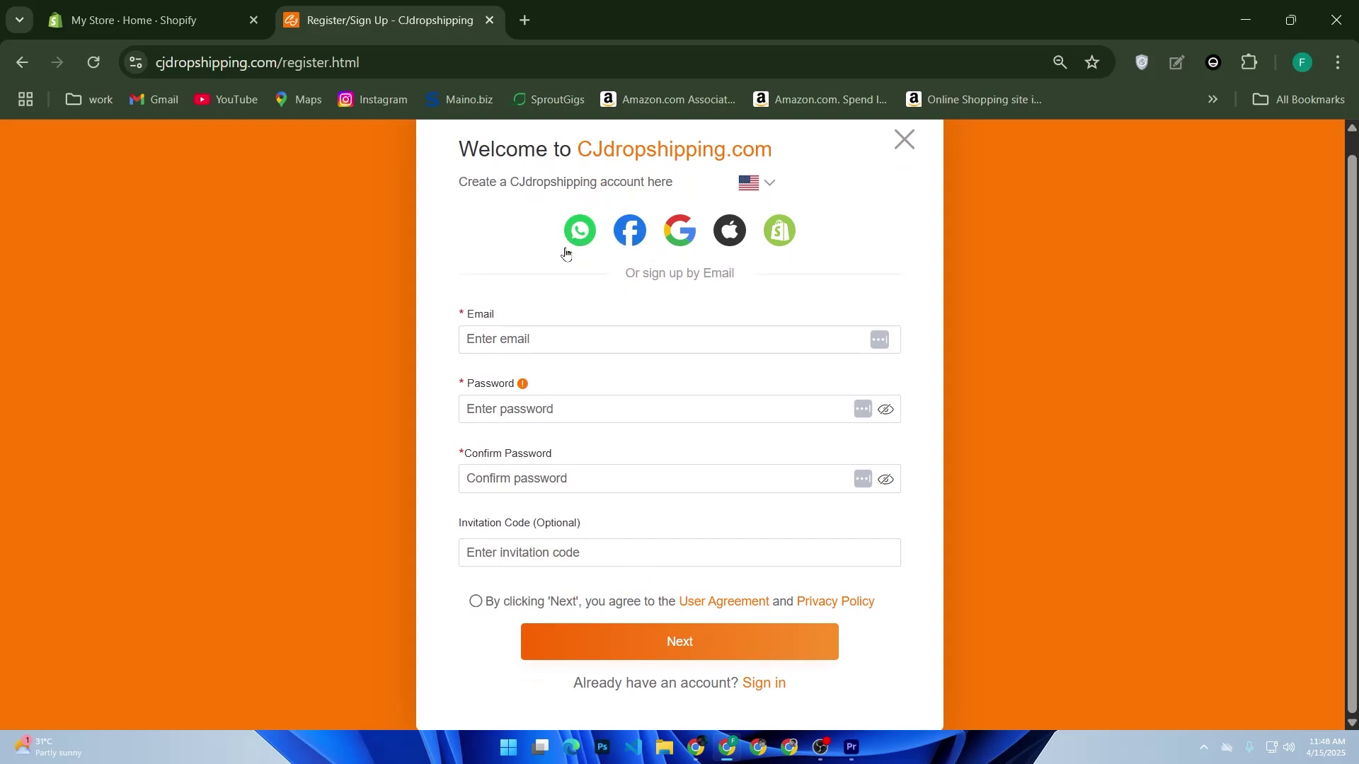
click(747, 701)
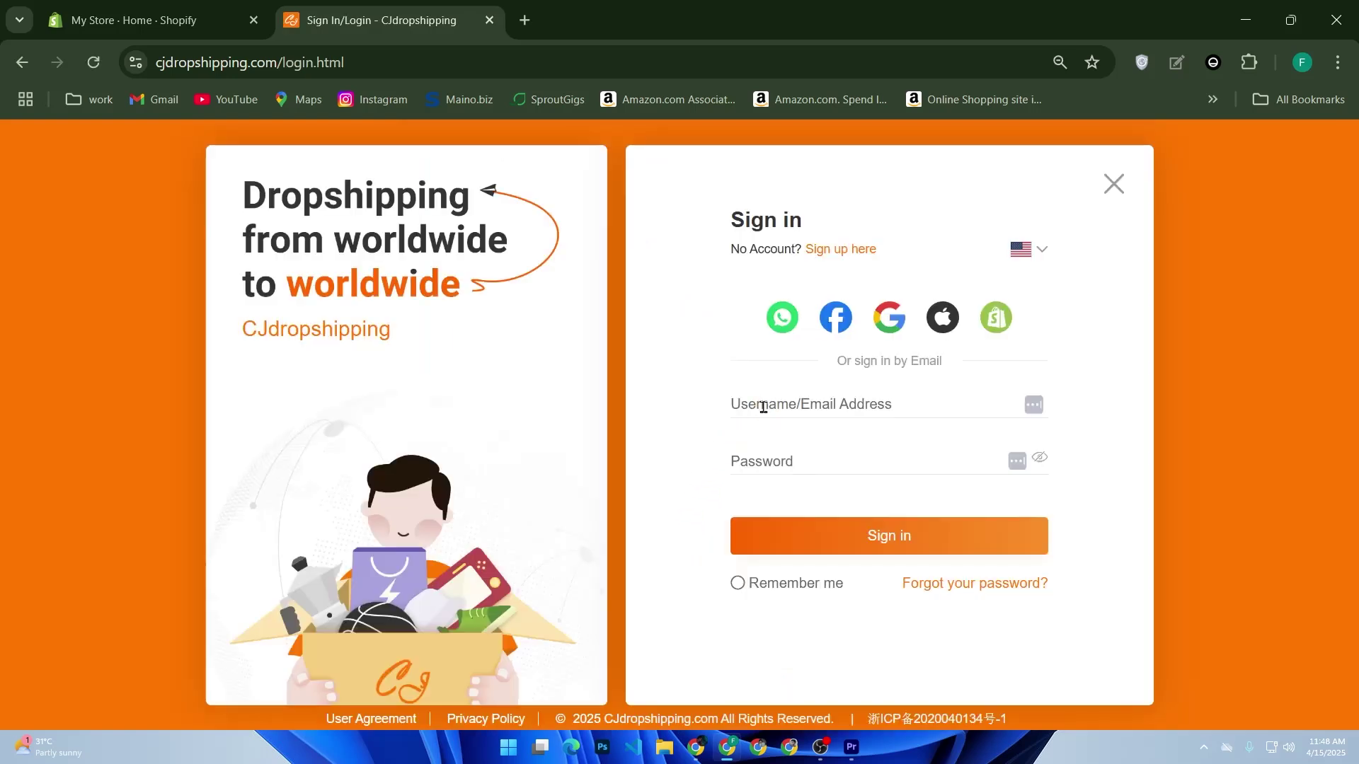
click(892, 336)
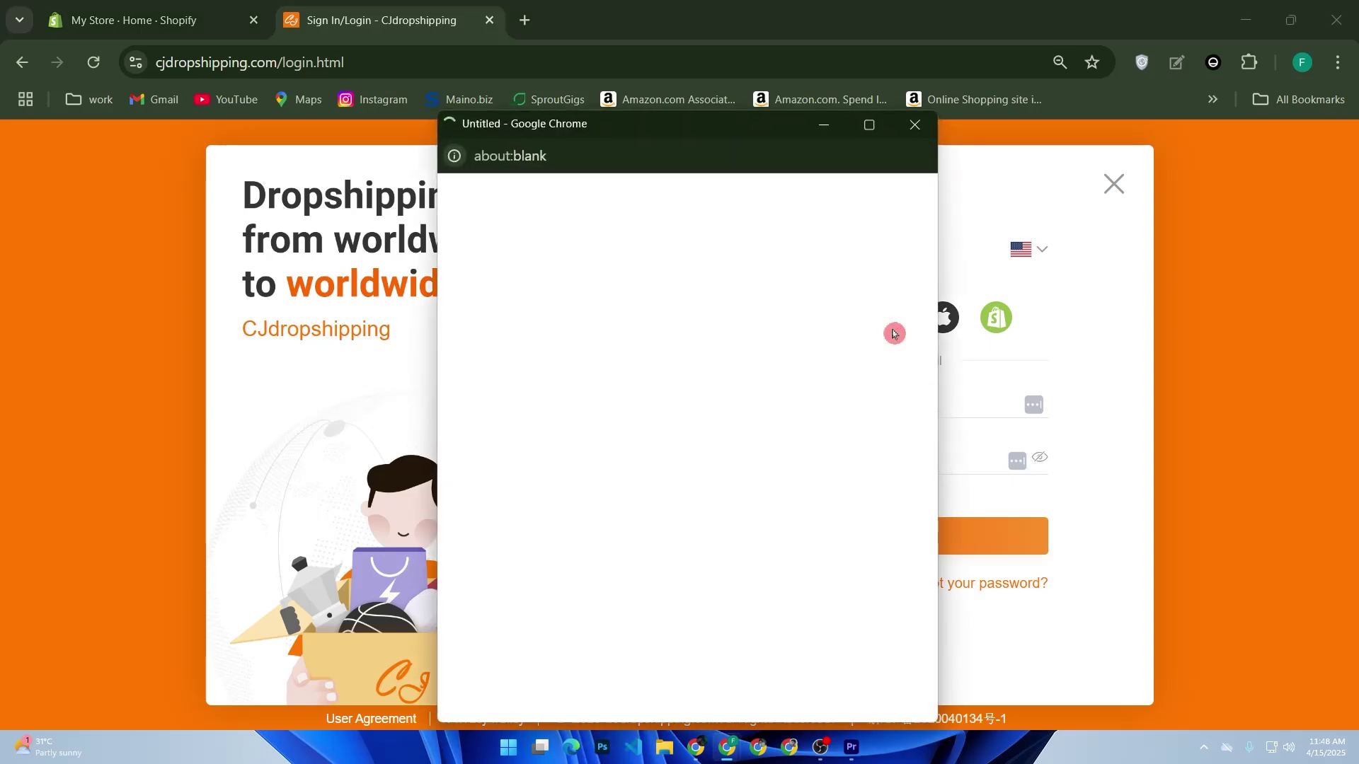
click(596, 470)
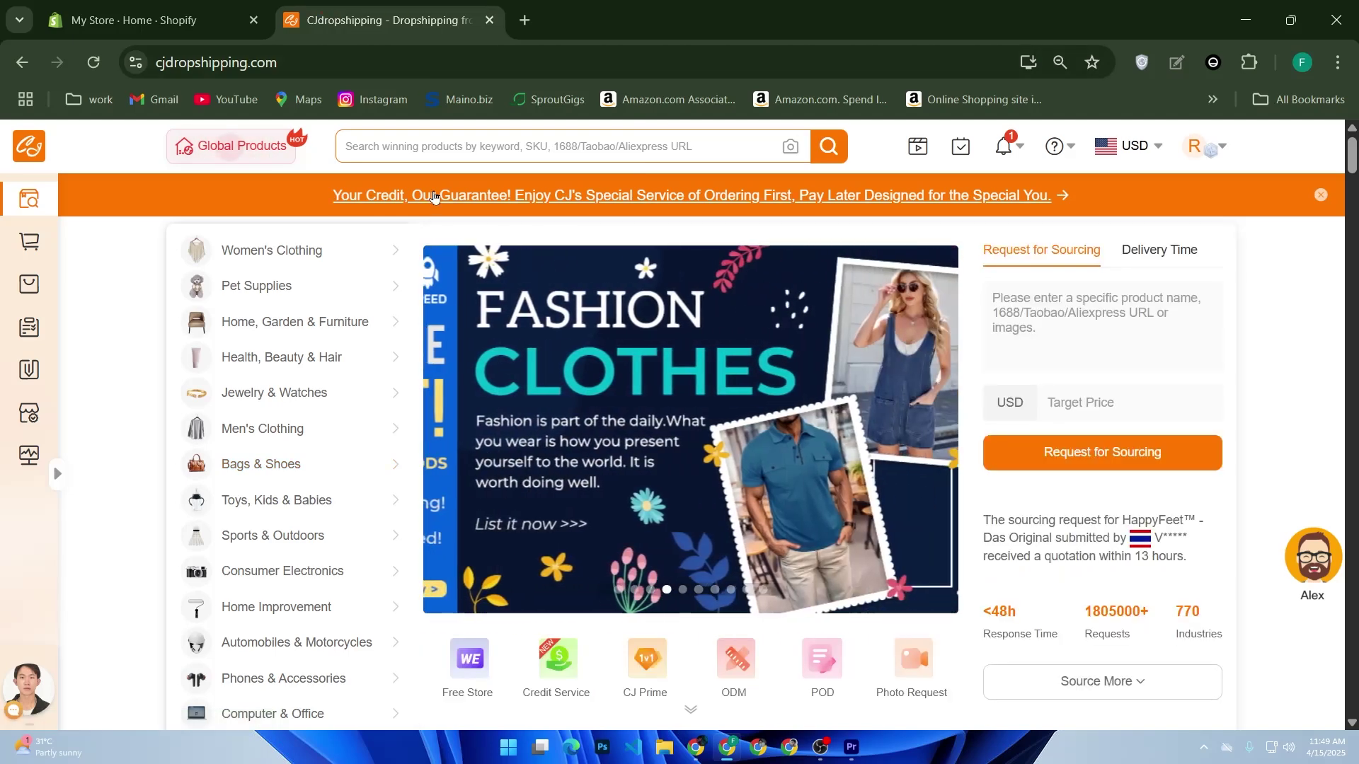
Step: Browse the product homepage down to Trending Products and open the My CJ dashboard for the account
scroll(374, 354, down, 5)
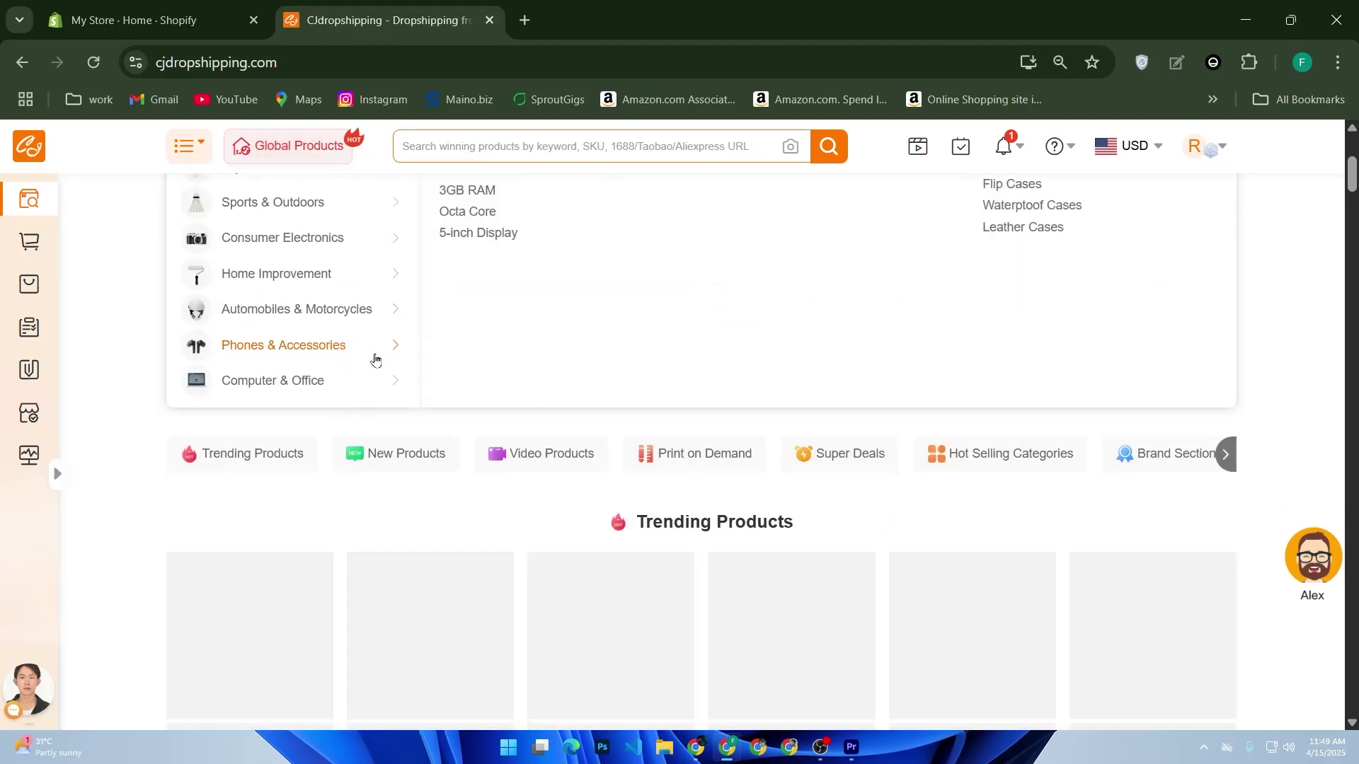
scroll(374, 353, down, 2)
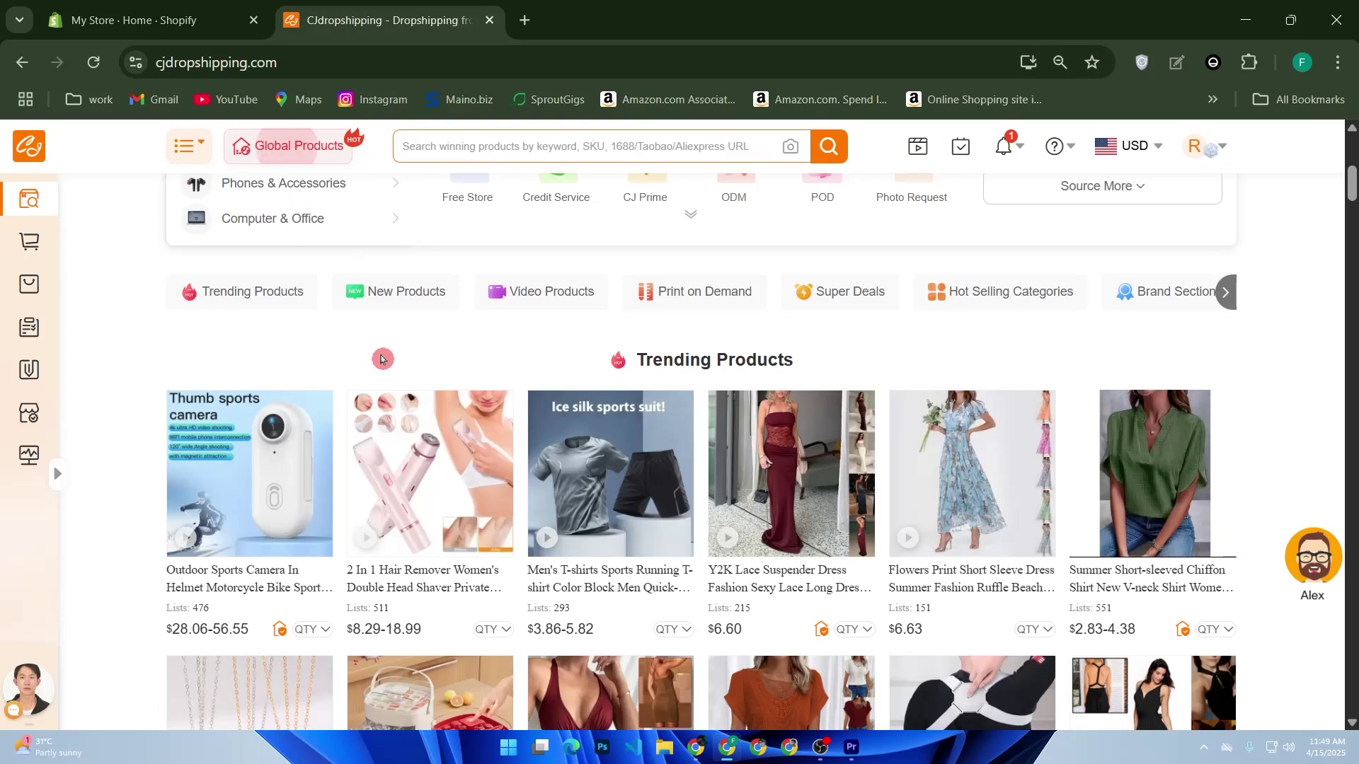
mouse_move(1192, 152)
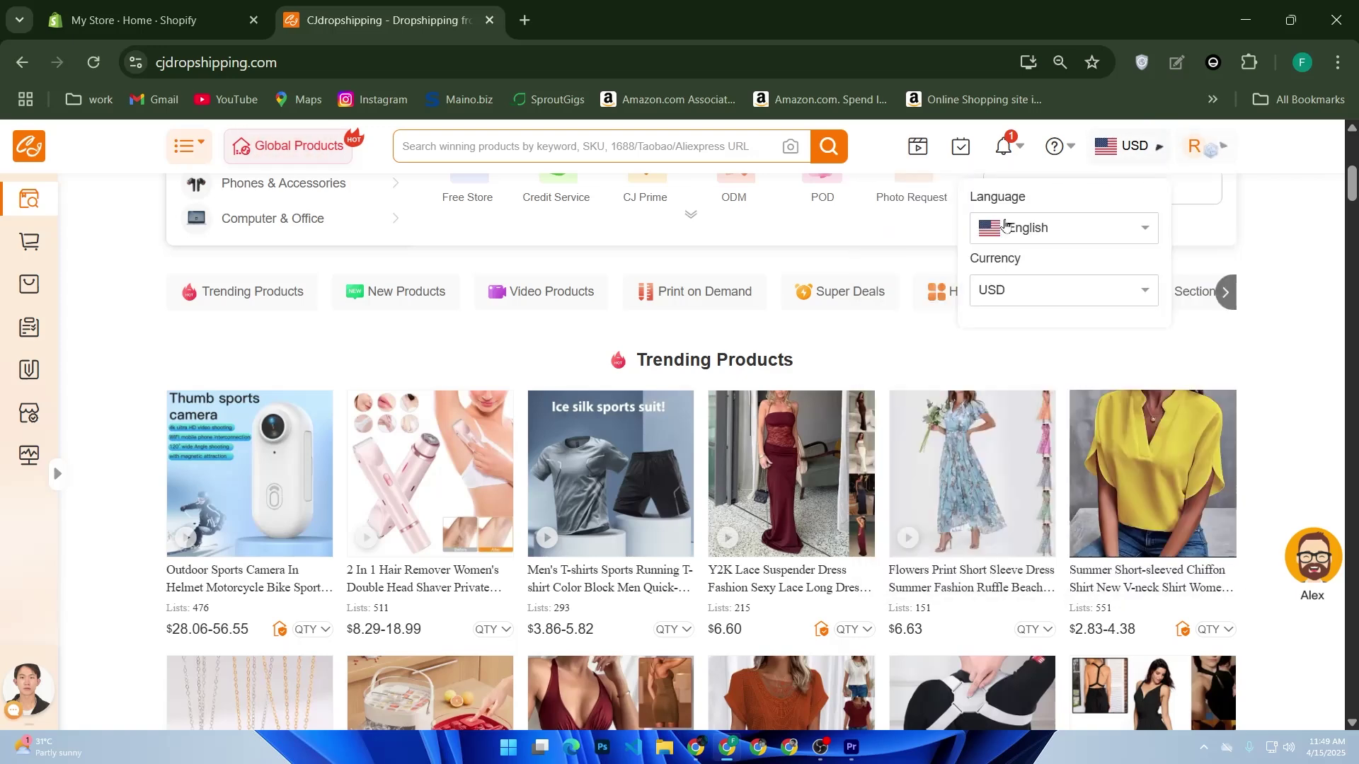
click(1005, 212)
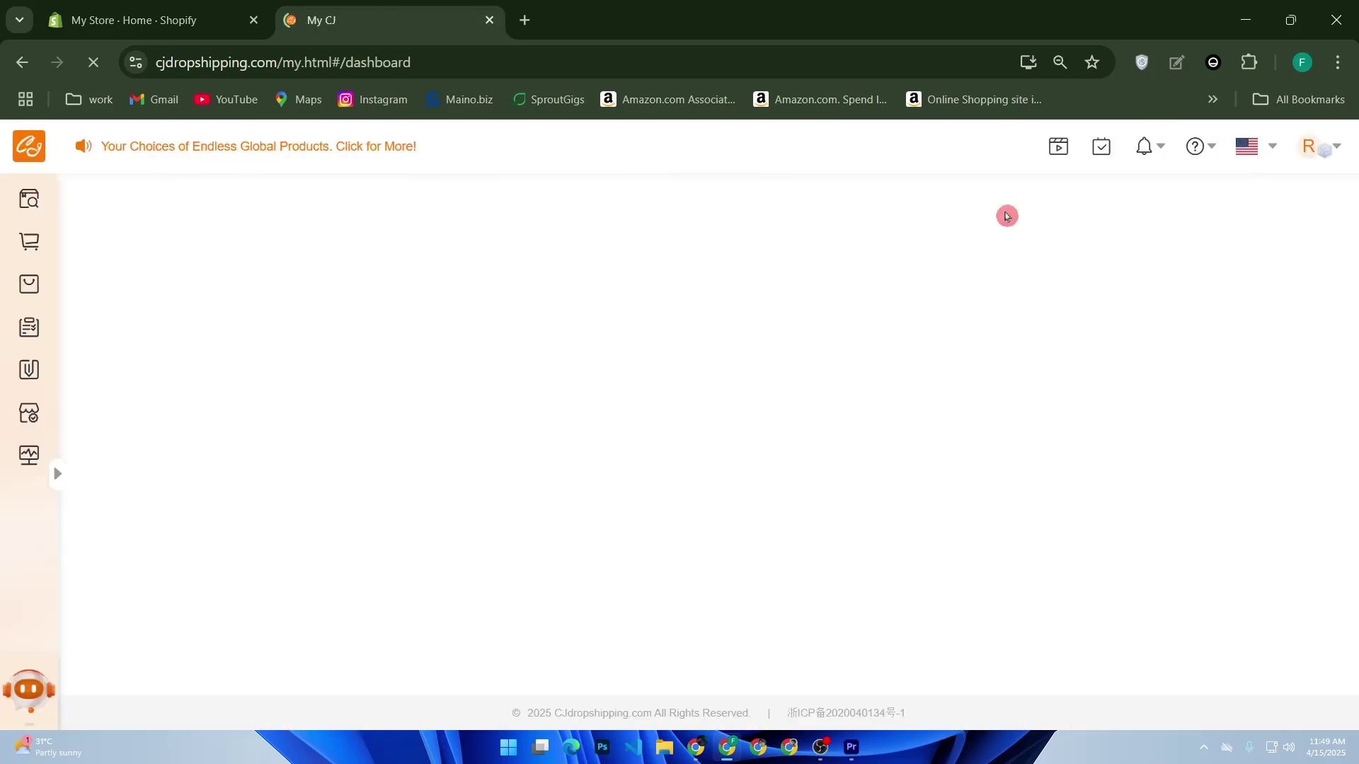
Step: Examine the dashboard's membership level, order analysis, bills, activated stores, shipping statistics and product recommendations
scroll(881, 280, down, 5)
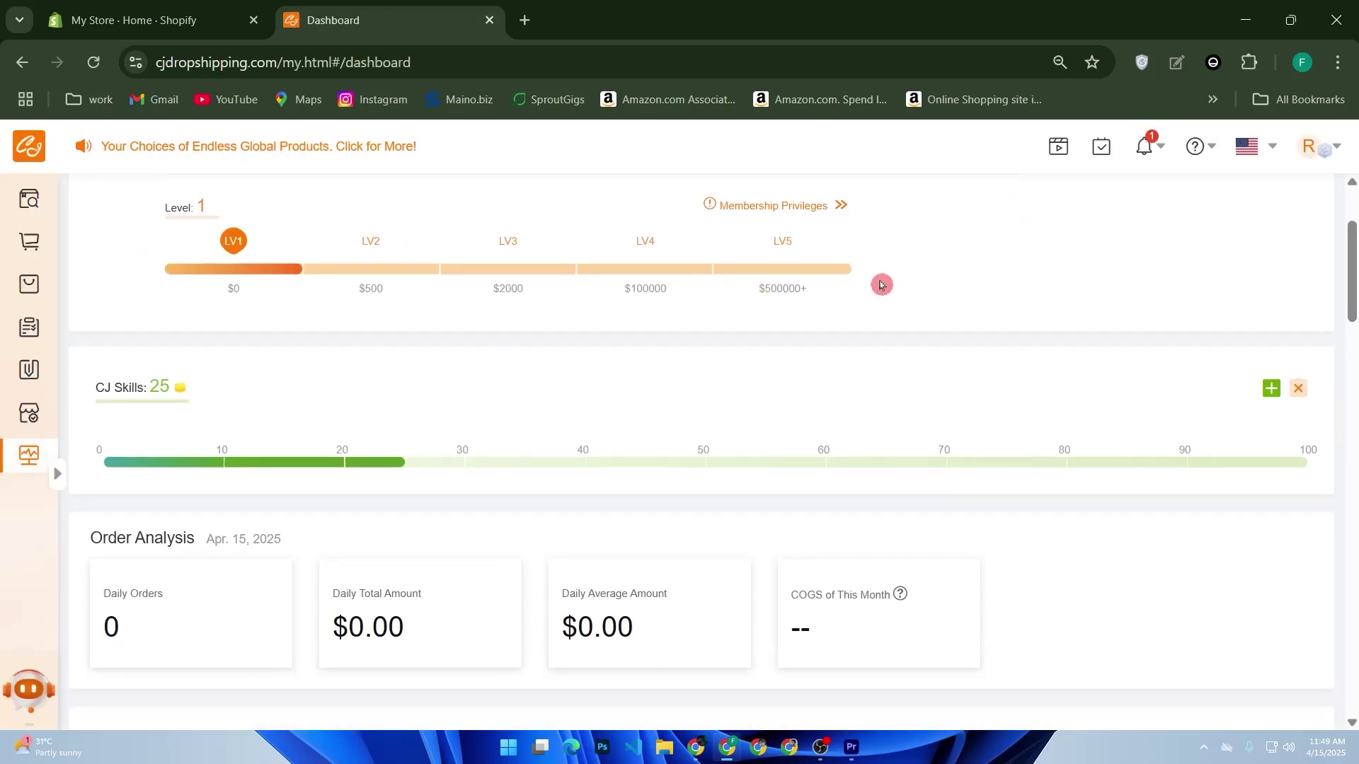
scroll(881, 279, up, 2)
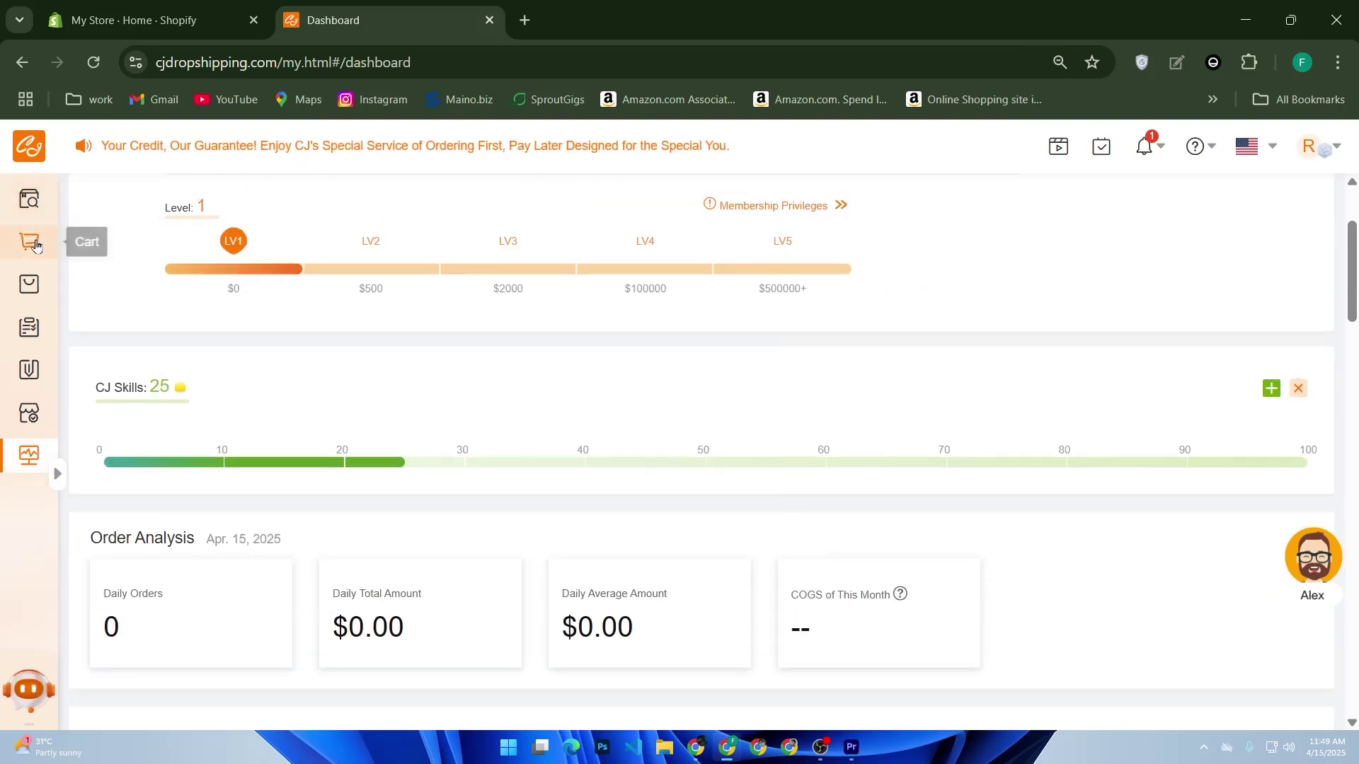
mouse_move(324, 365)
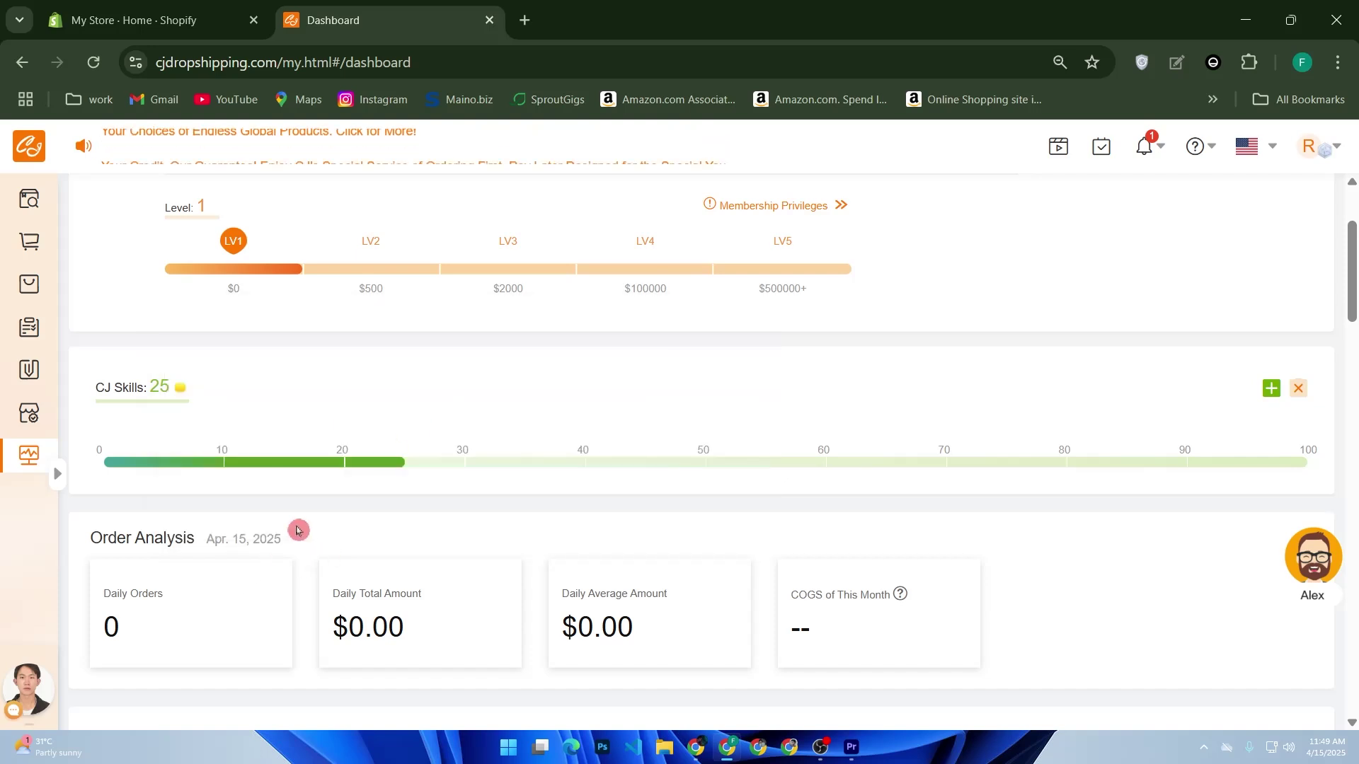
scroll(306, 518, down, 7)
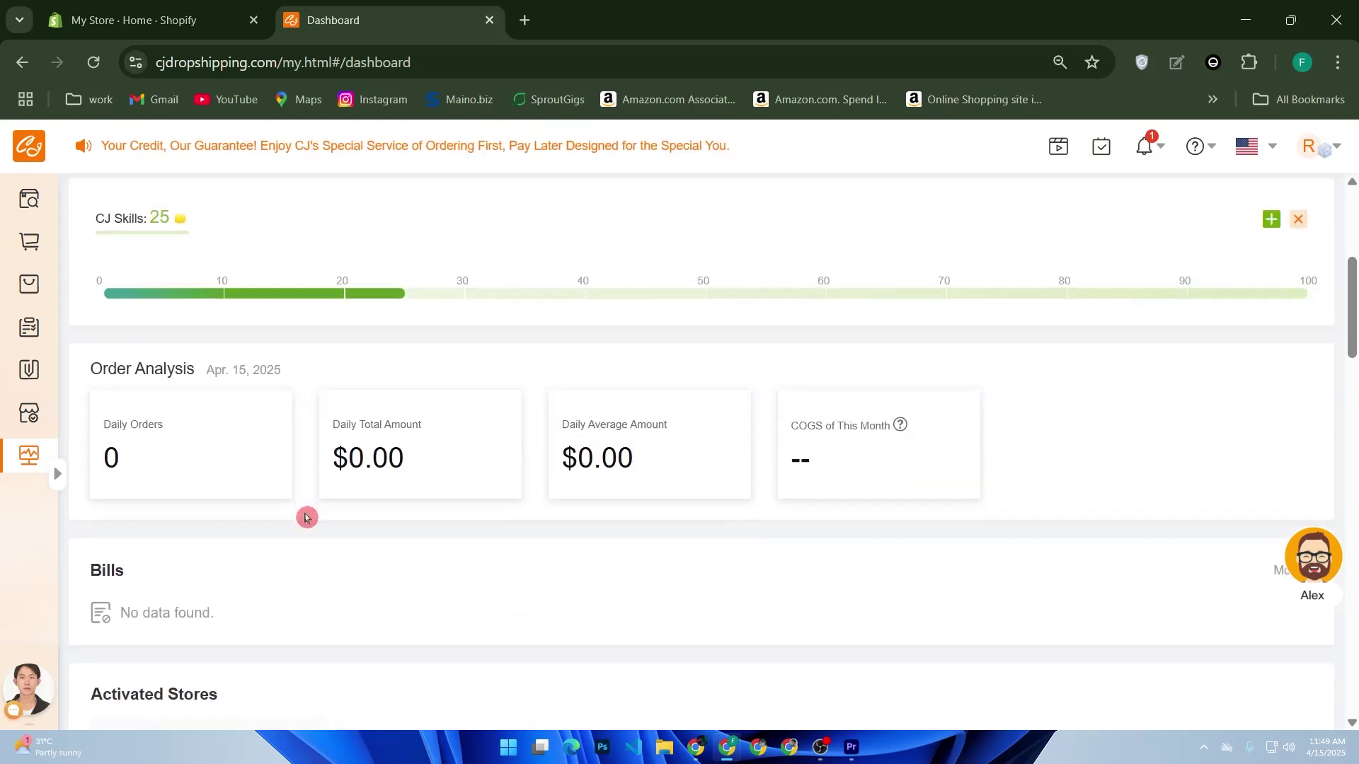
scroll(325, 517, down, 2)
scroll(326, 517, up, 2)
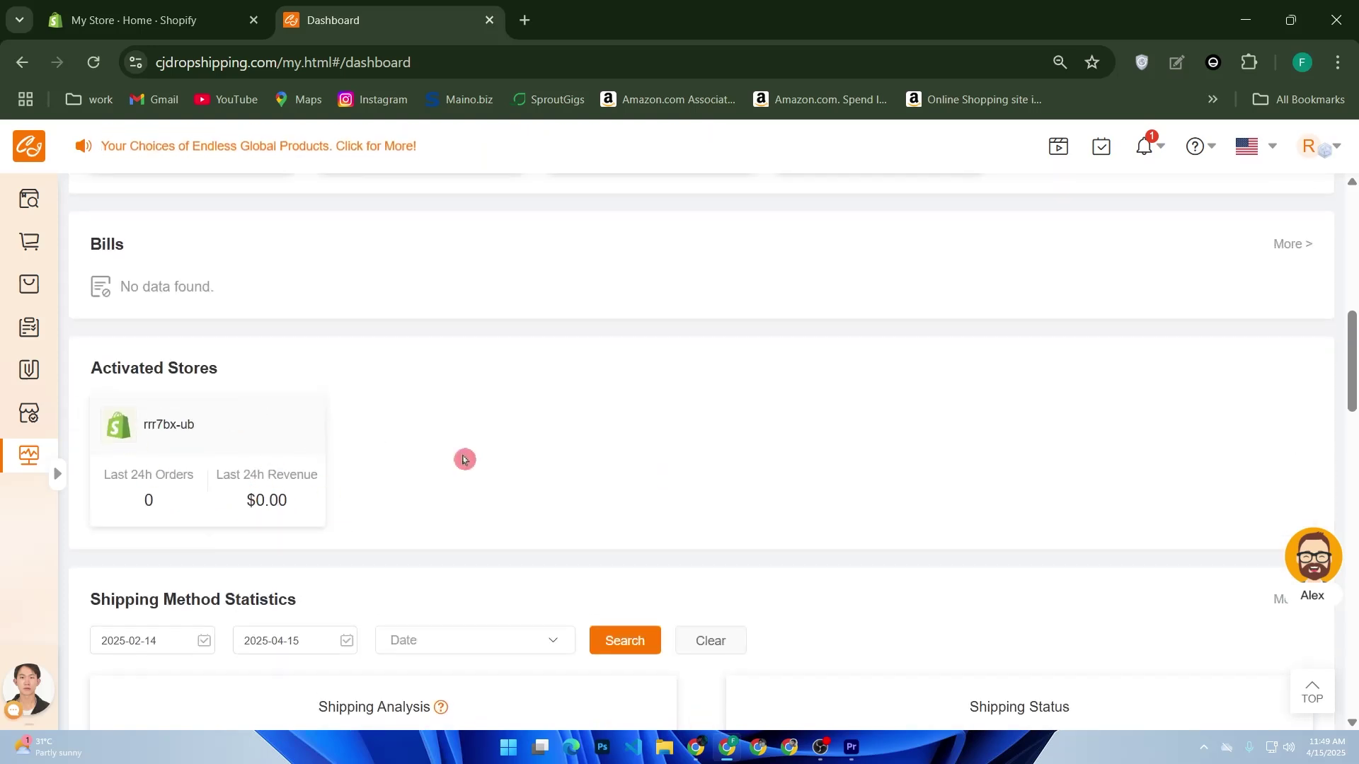
scroll(467, 459, up, 5)
scroll(572, 475, up, 4)
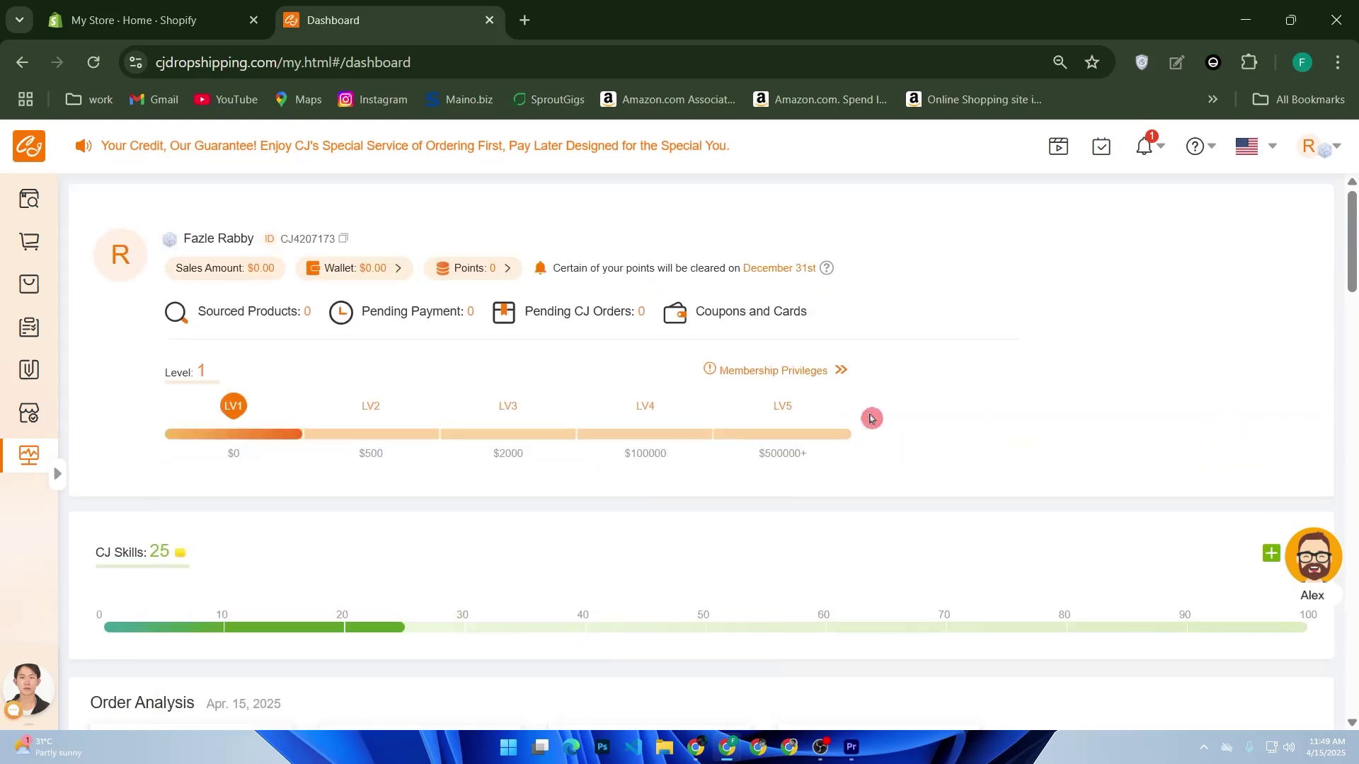
scroll(889, 413, down, 5)
scroll(891, 413, down, 8)
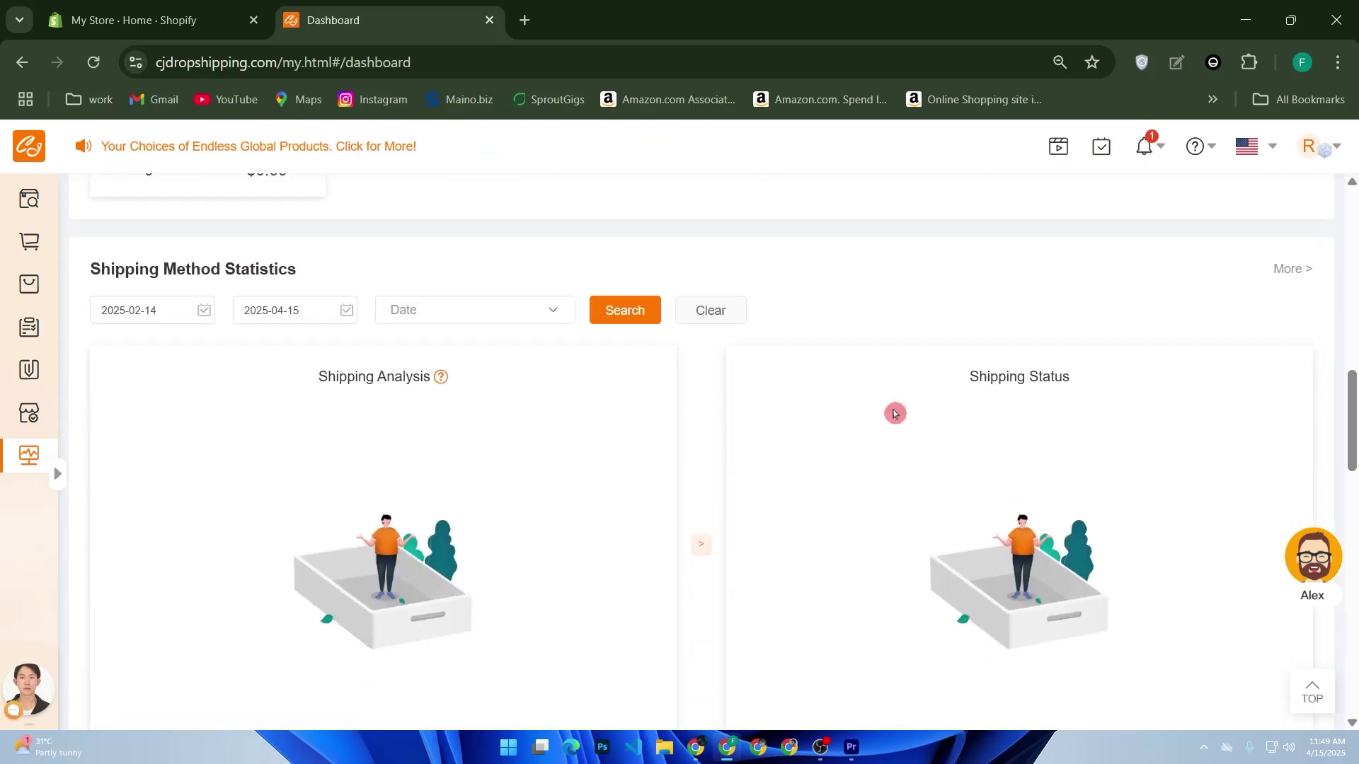
scroll(894, 414, down, 10)
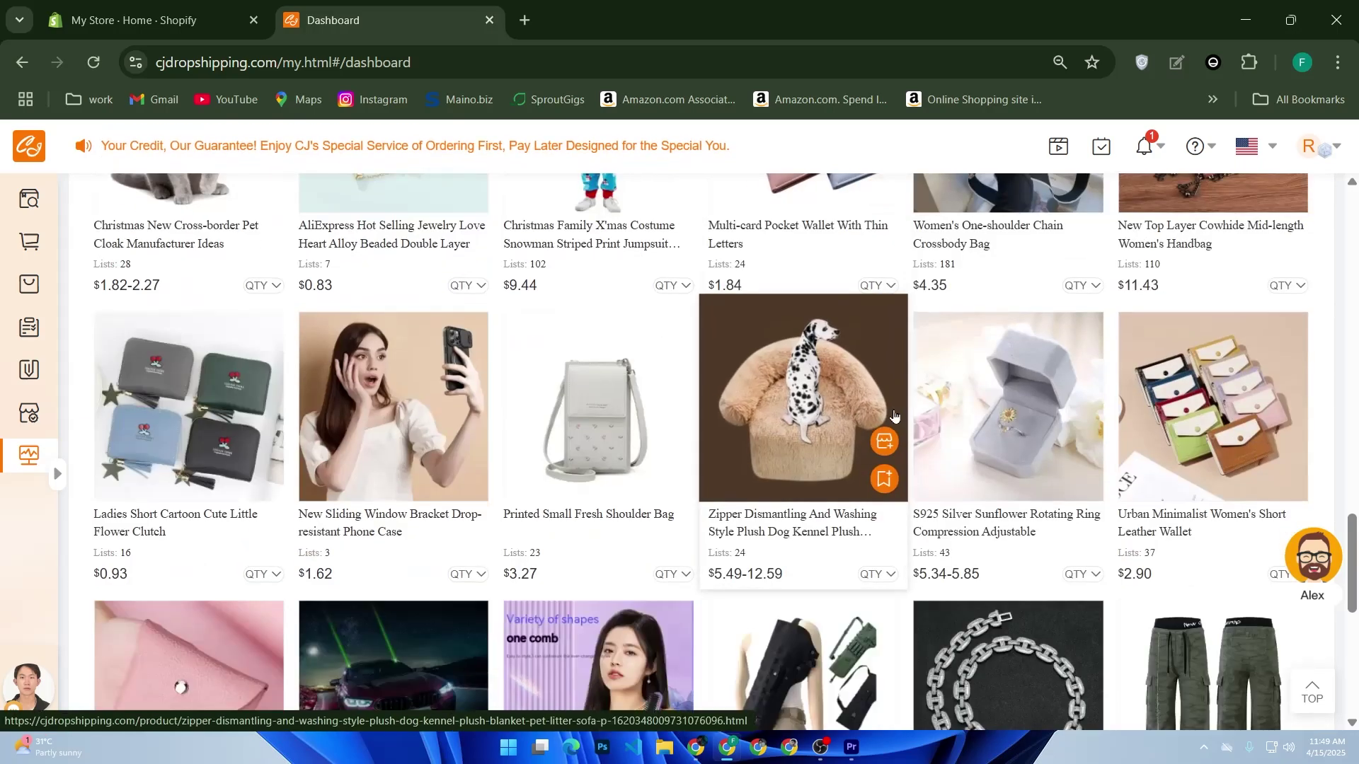
scroll(893, 414, up, 10)
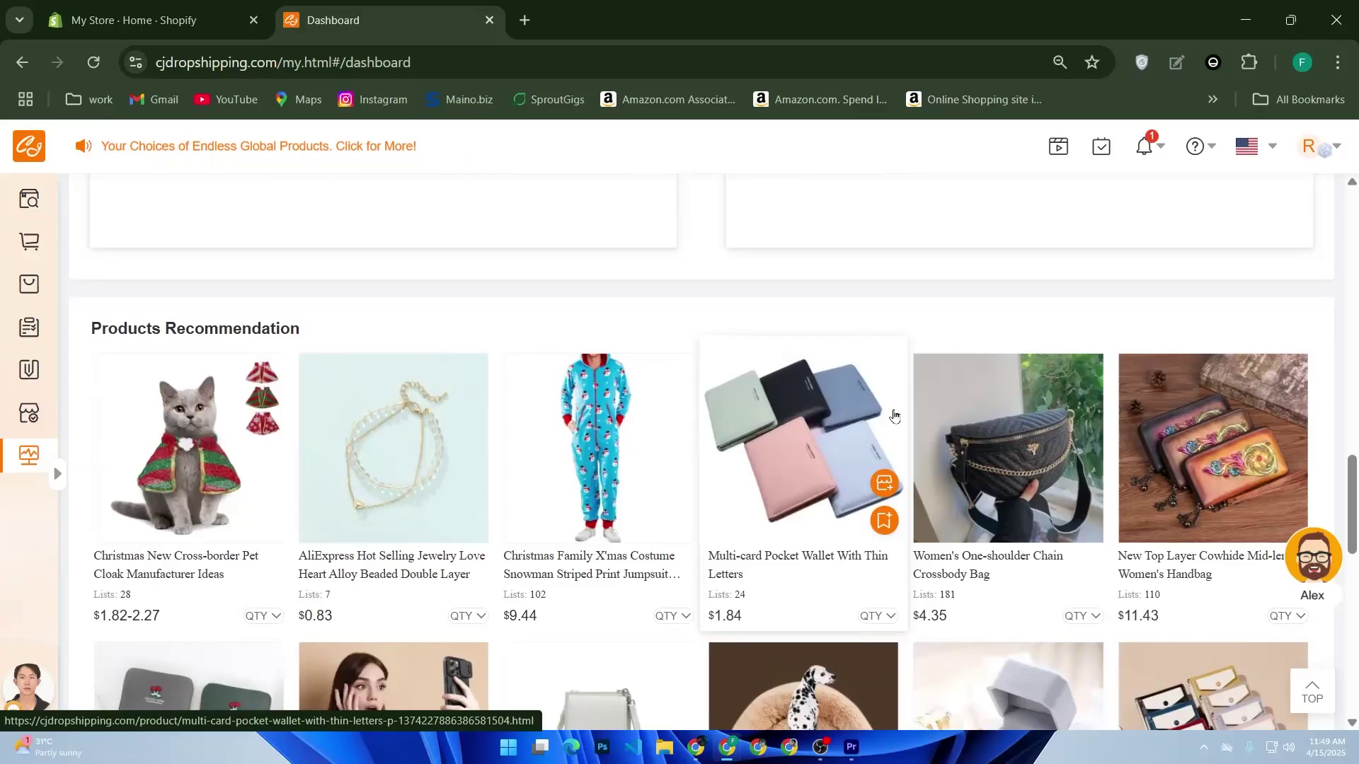
scroll(509, 367, up, 3)
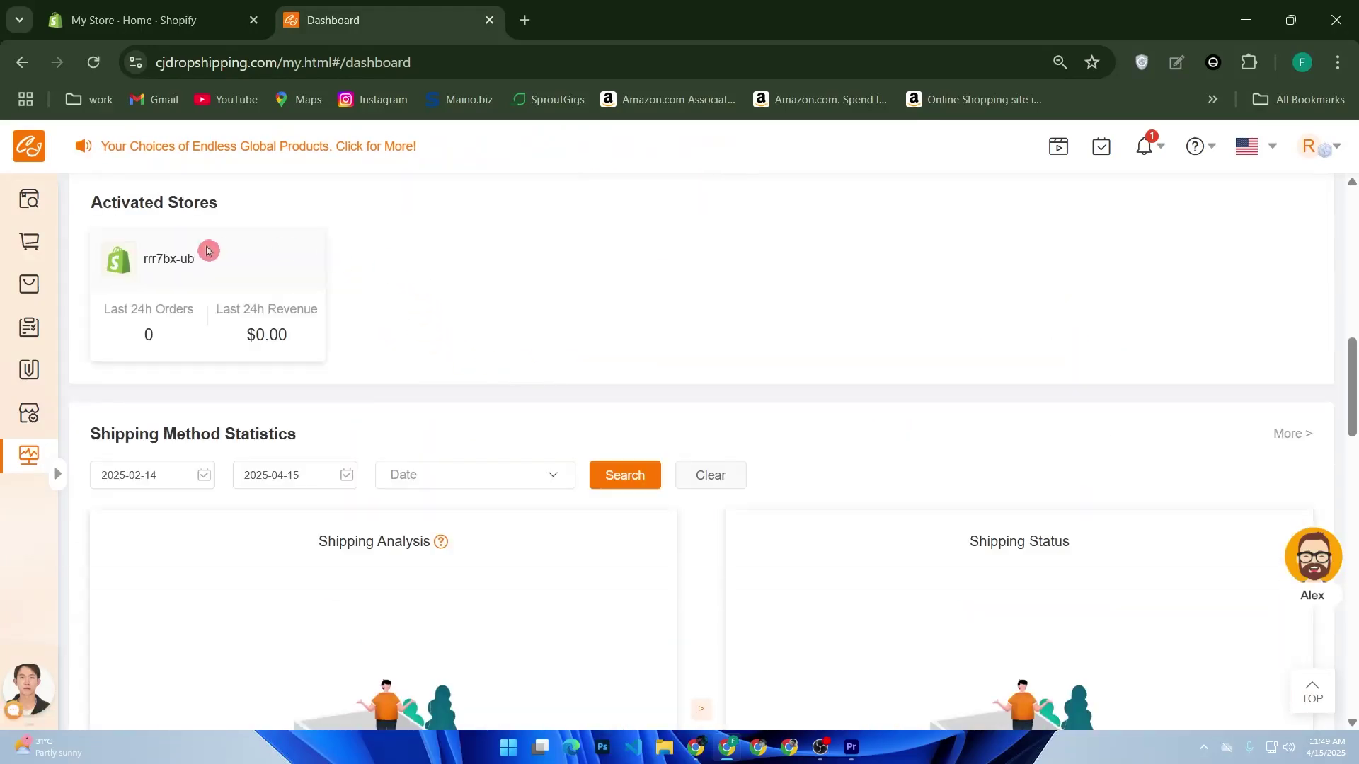
scroll(294, 294, up, 3)
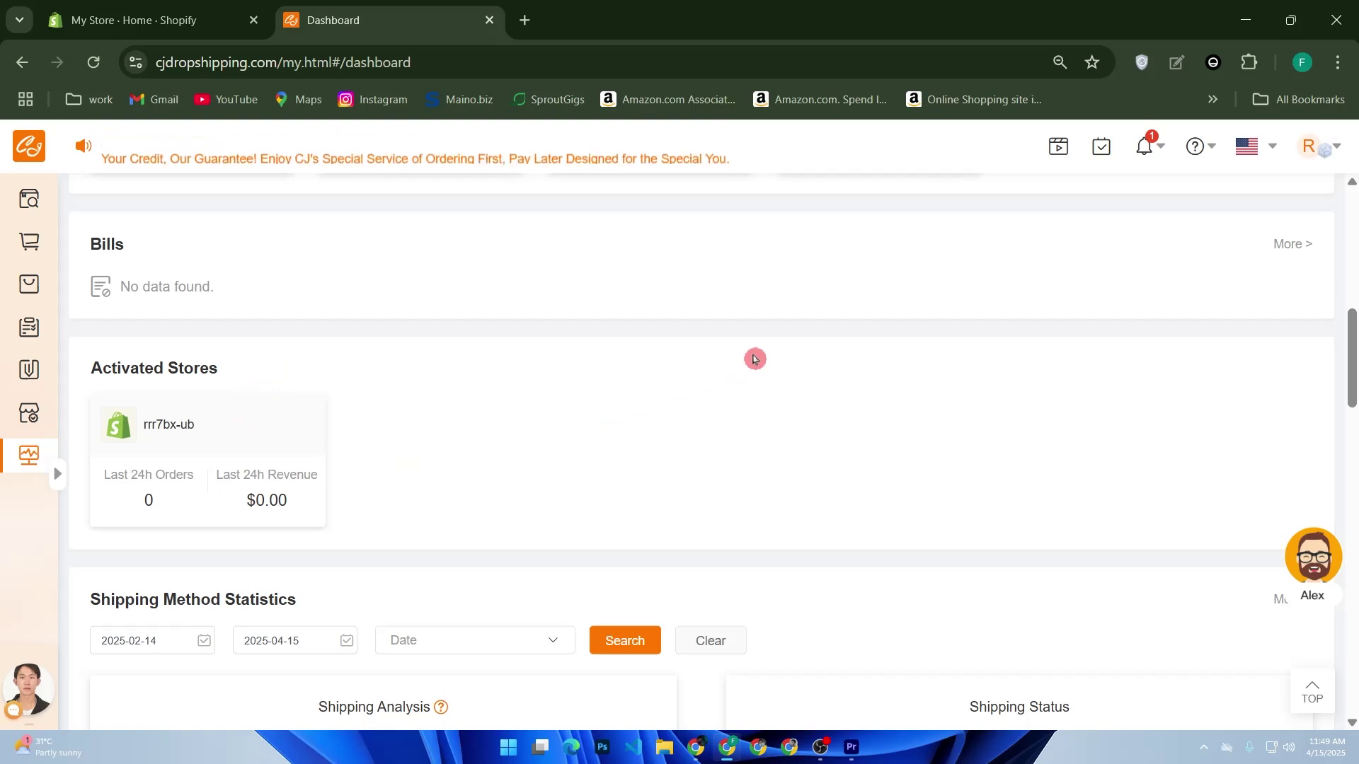
Step: Switch to the Shopify admin to view the store's home page, and return to the CJ dashboard
click(142, 20)
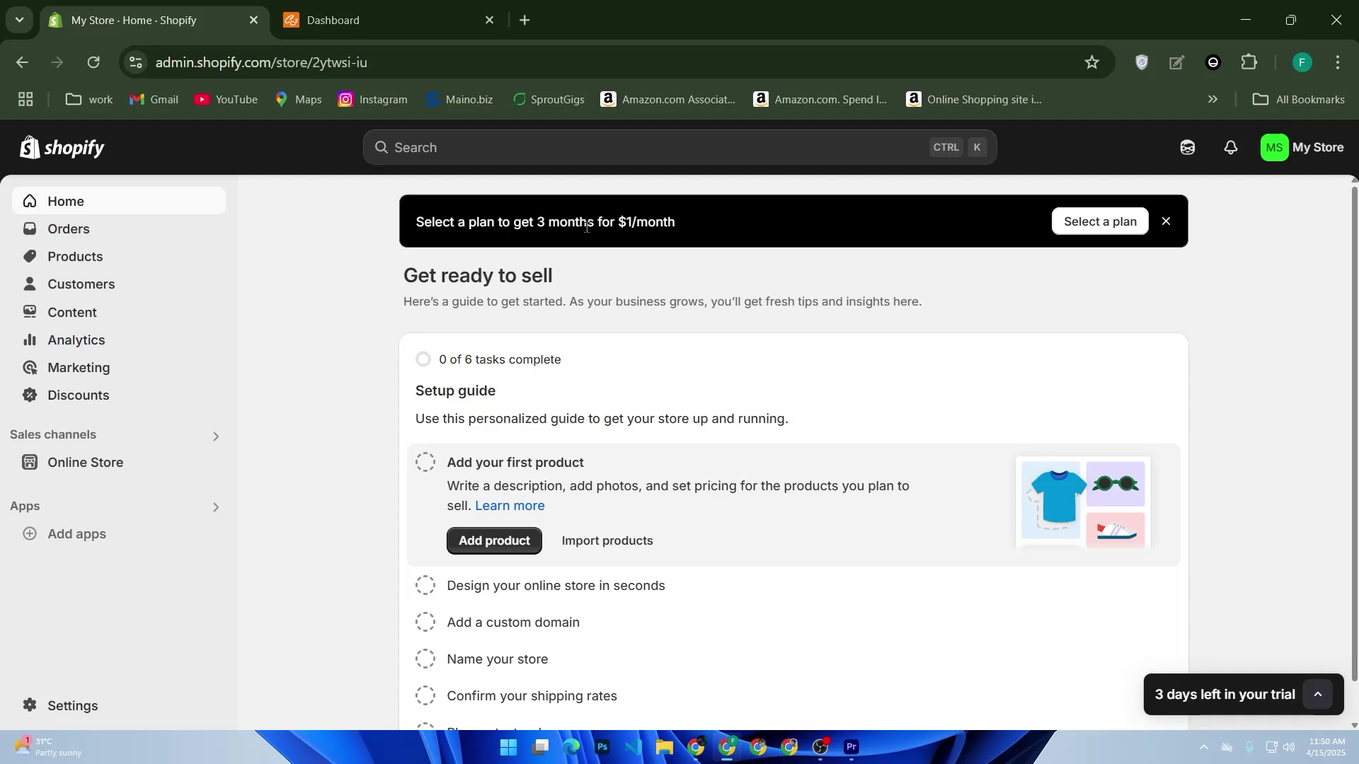
click(360, 5)
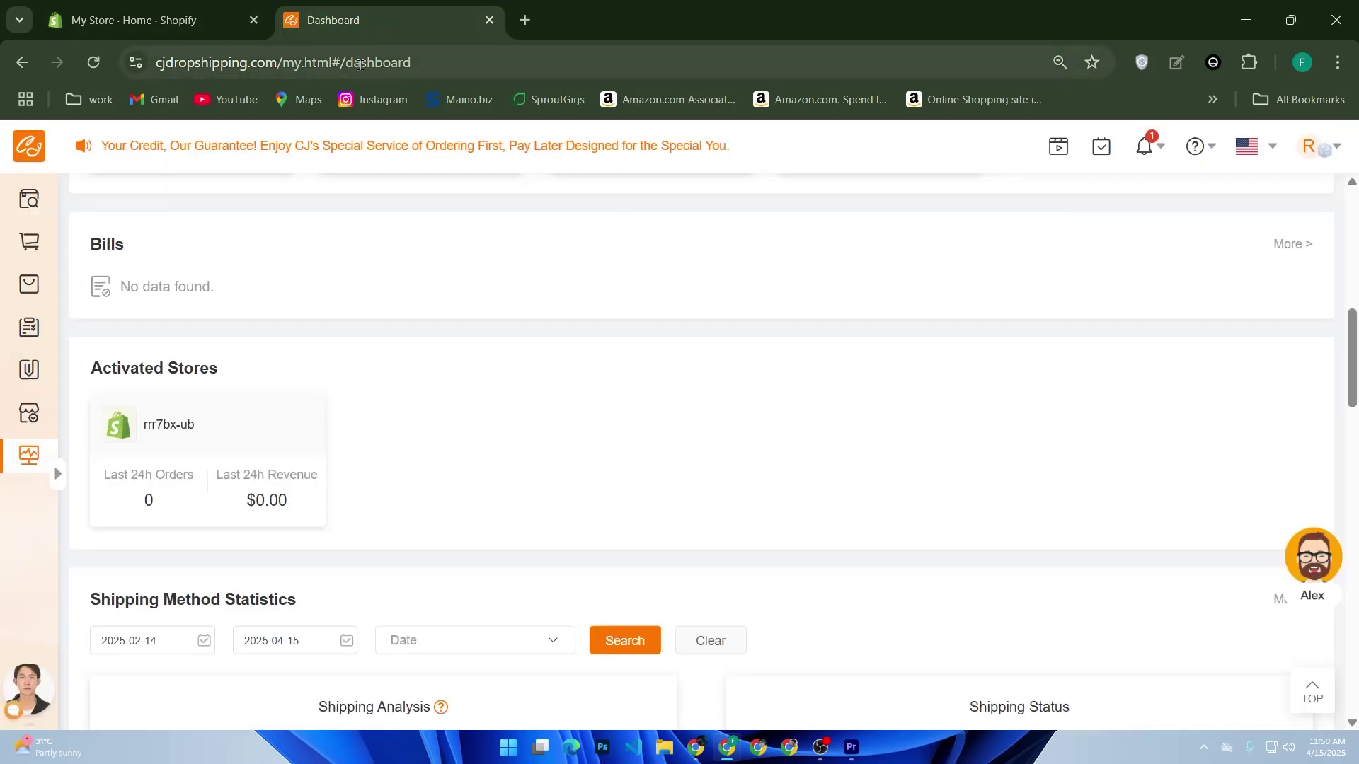
click(443, 212)
Step: Return to the CJ product homepage and open the men's sports running color block T-shirt from Trending Products
click(19, 214)
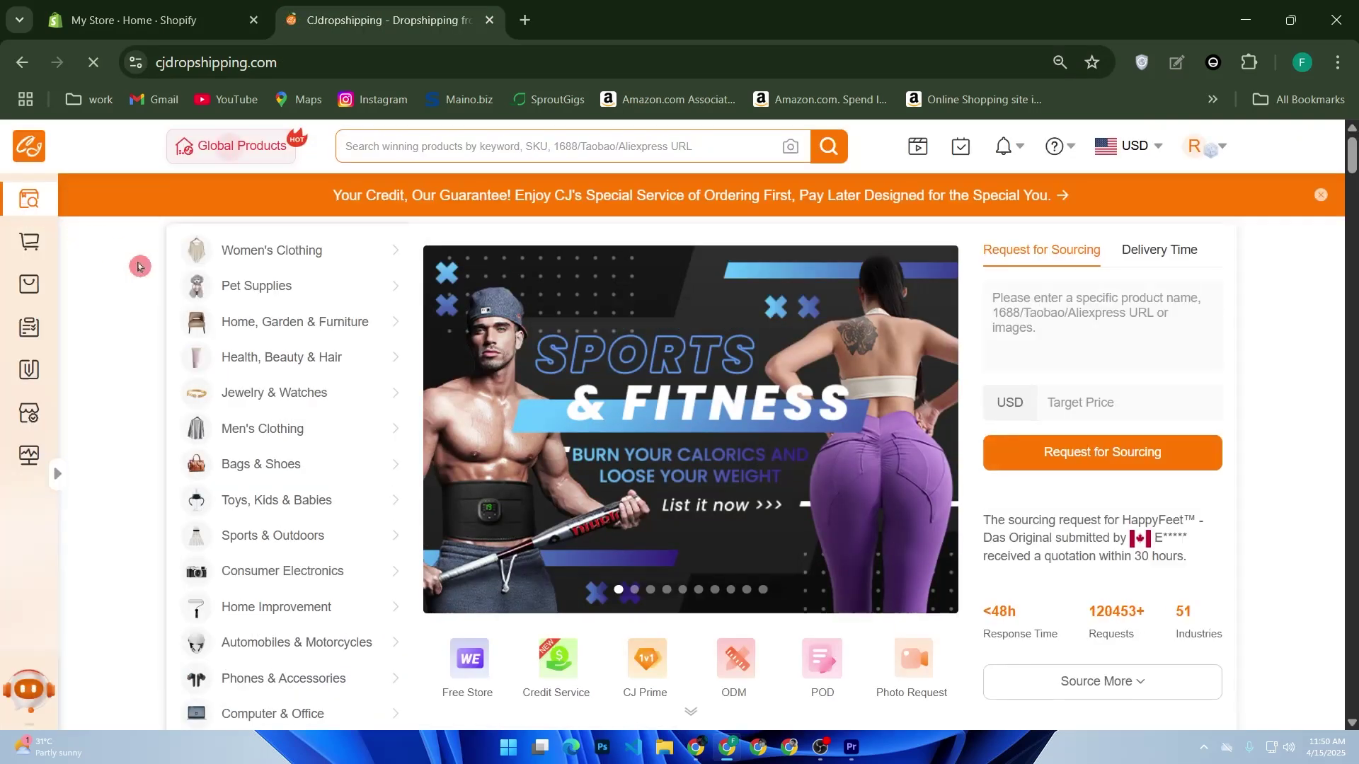
mouse_move(400, 304)
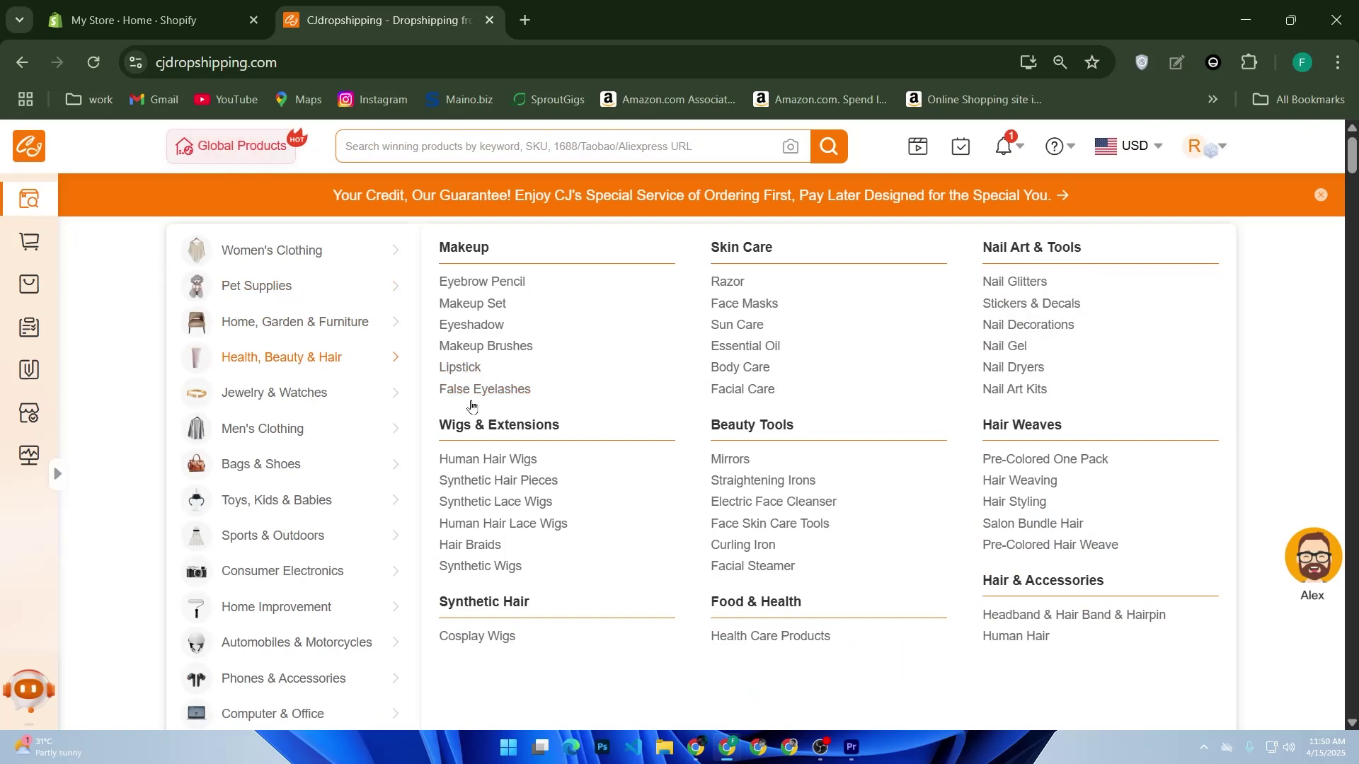
scroll(397, 479, down, 8)
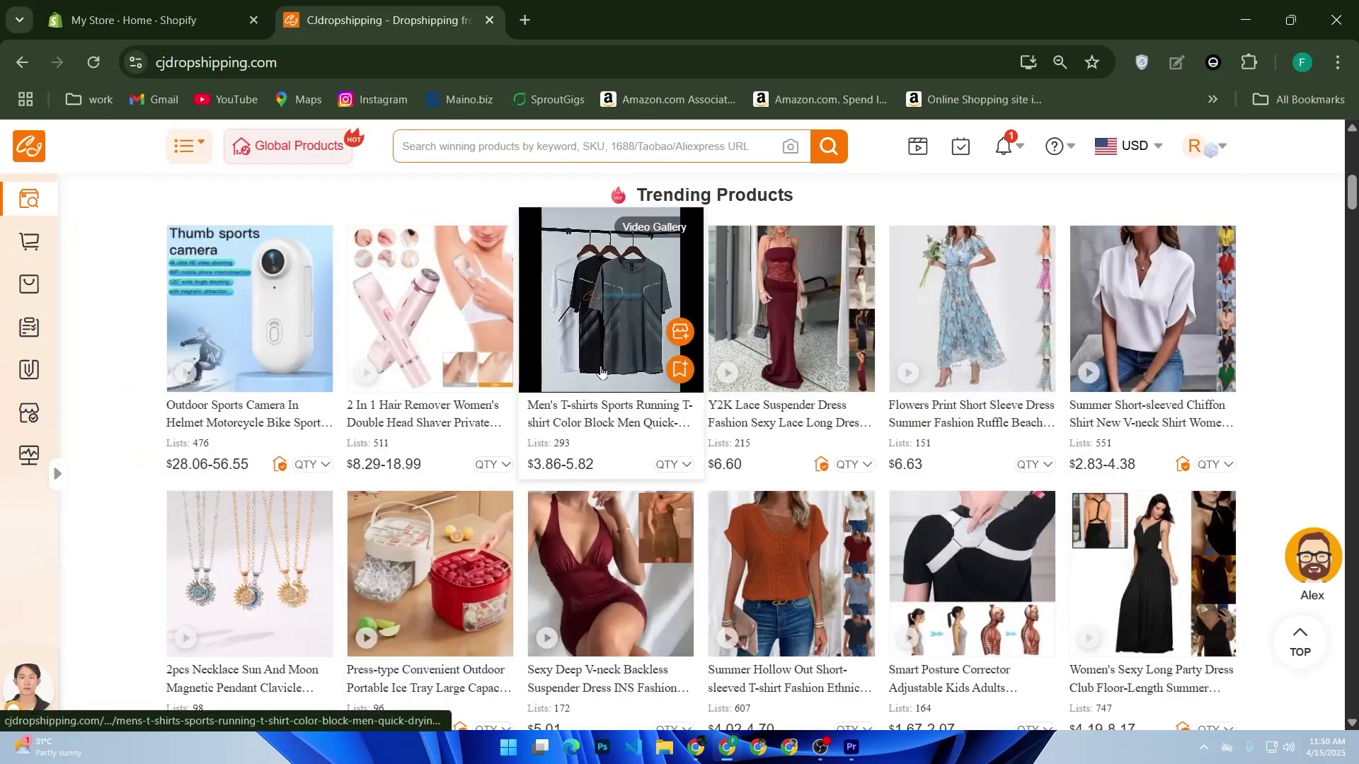
click(637, 347)
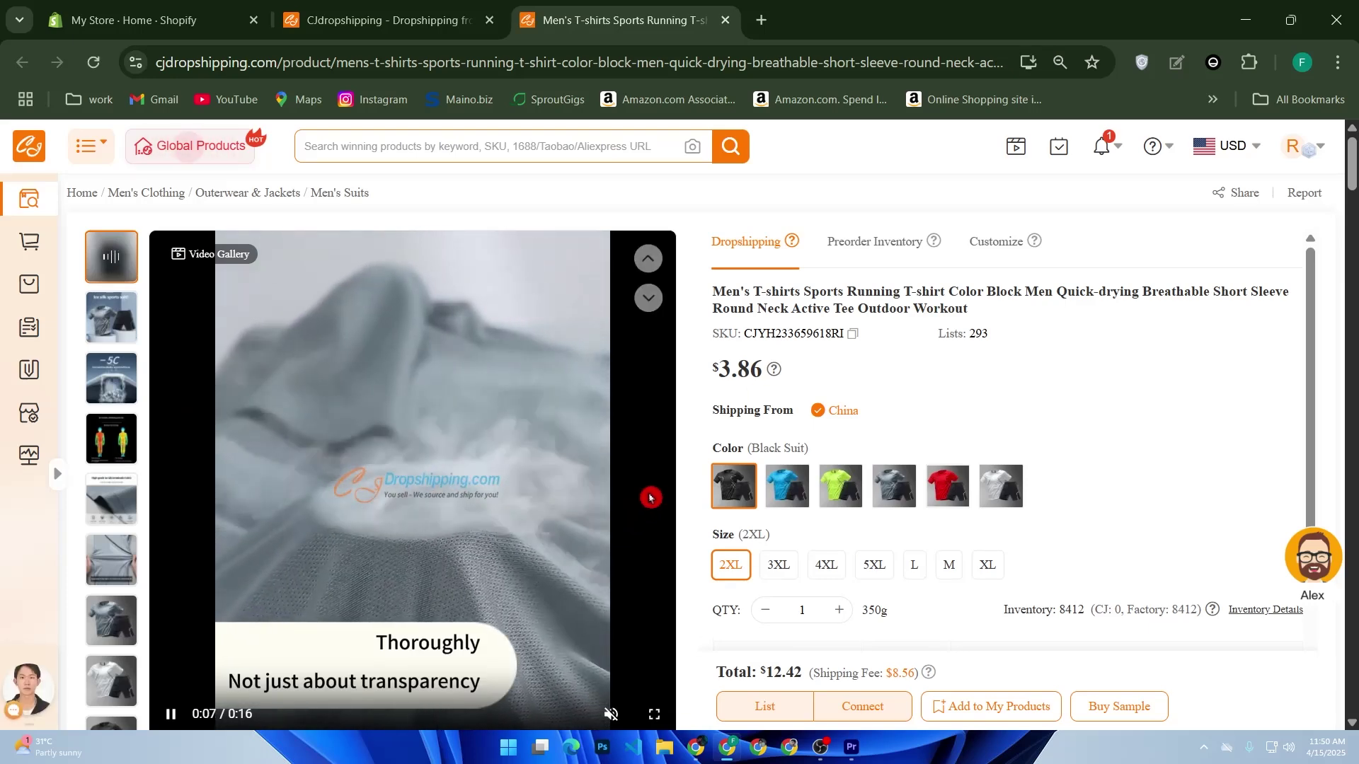
Step: Review the T-shirt's color, size and shipping options, and open the form for listing it in the store
scroll(726, 516, down, 2)
scroll(726, 516, down, 1)
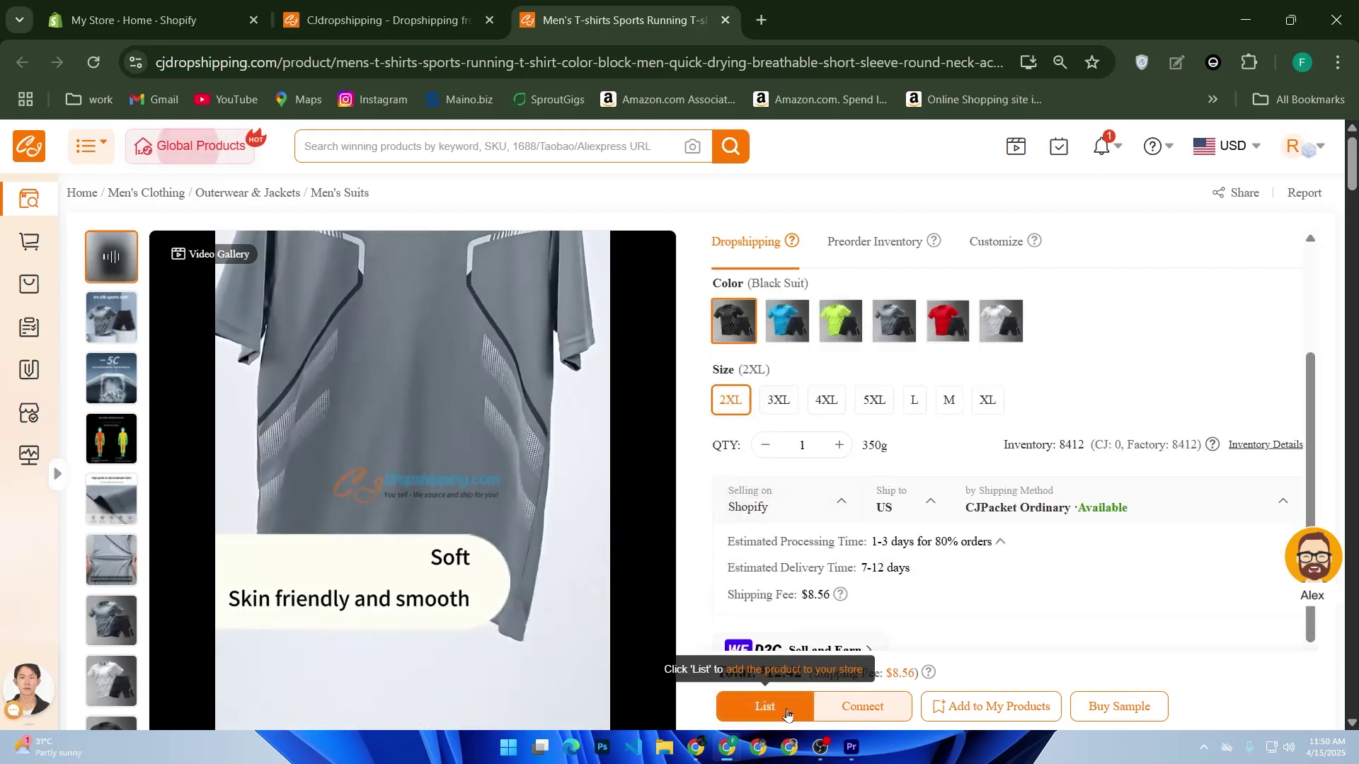
click(785, 713)
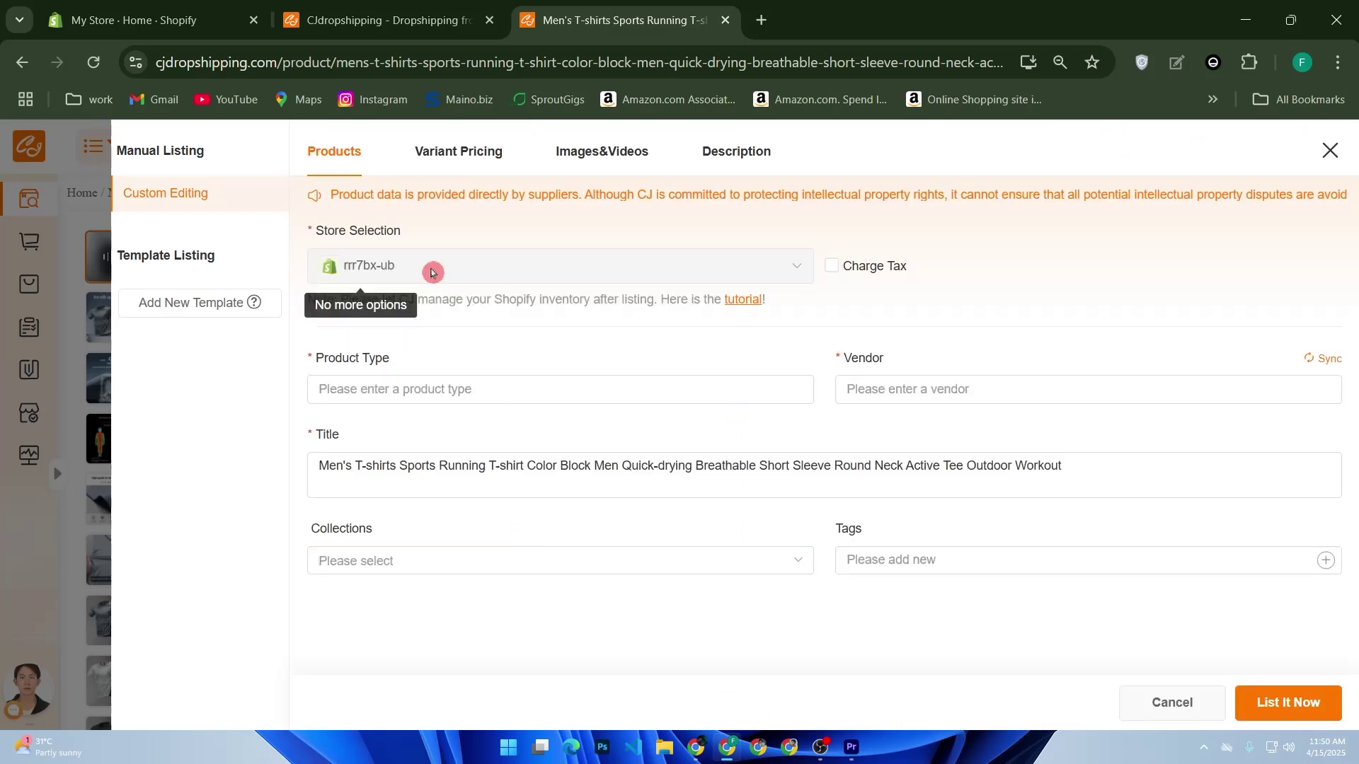
Step: Examine the listing form's store selection, product type, vendor, collections and tags fields, and close the form without listing the product
click(388, 390)
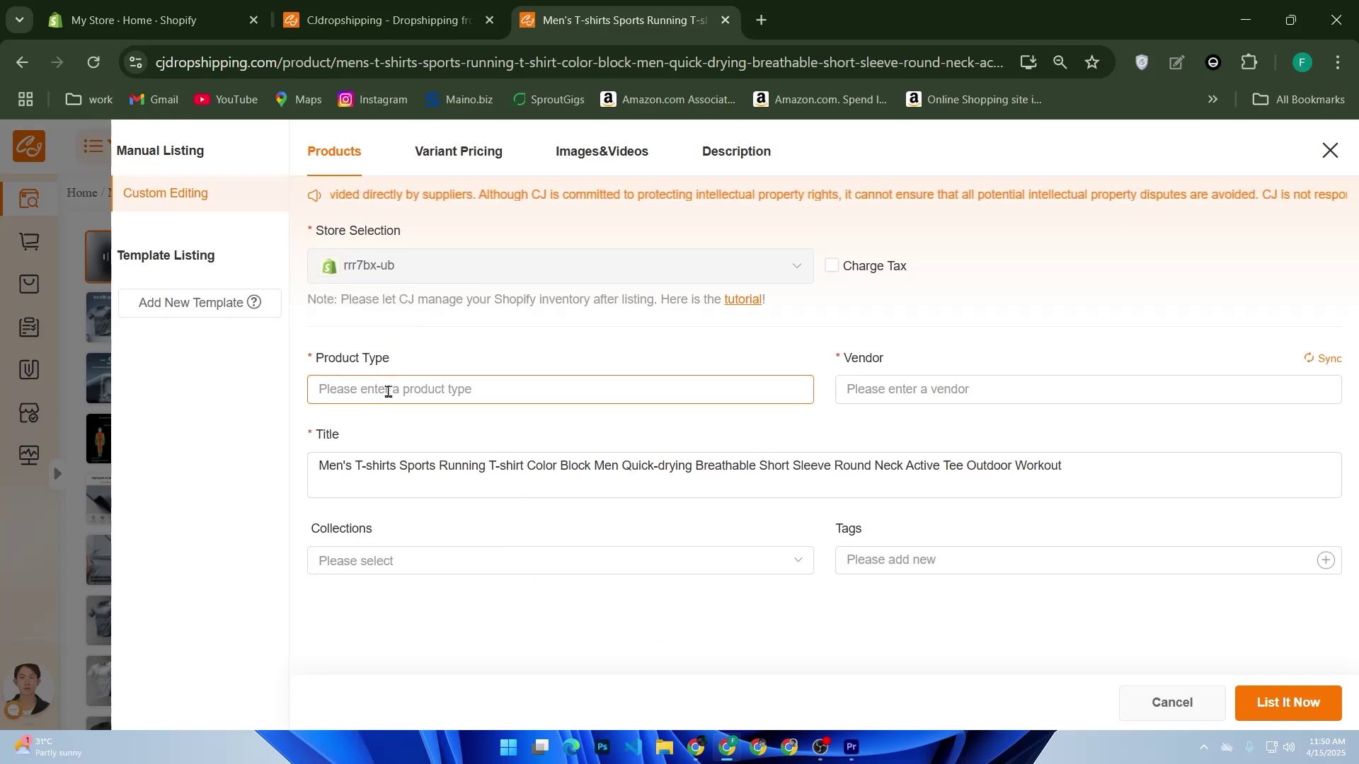
click(879, 398)
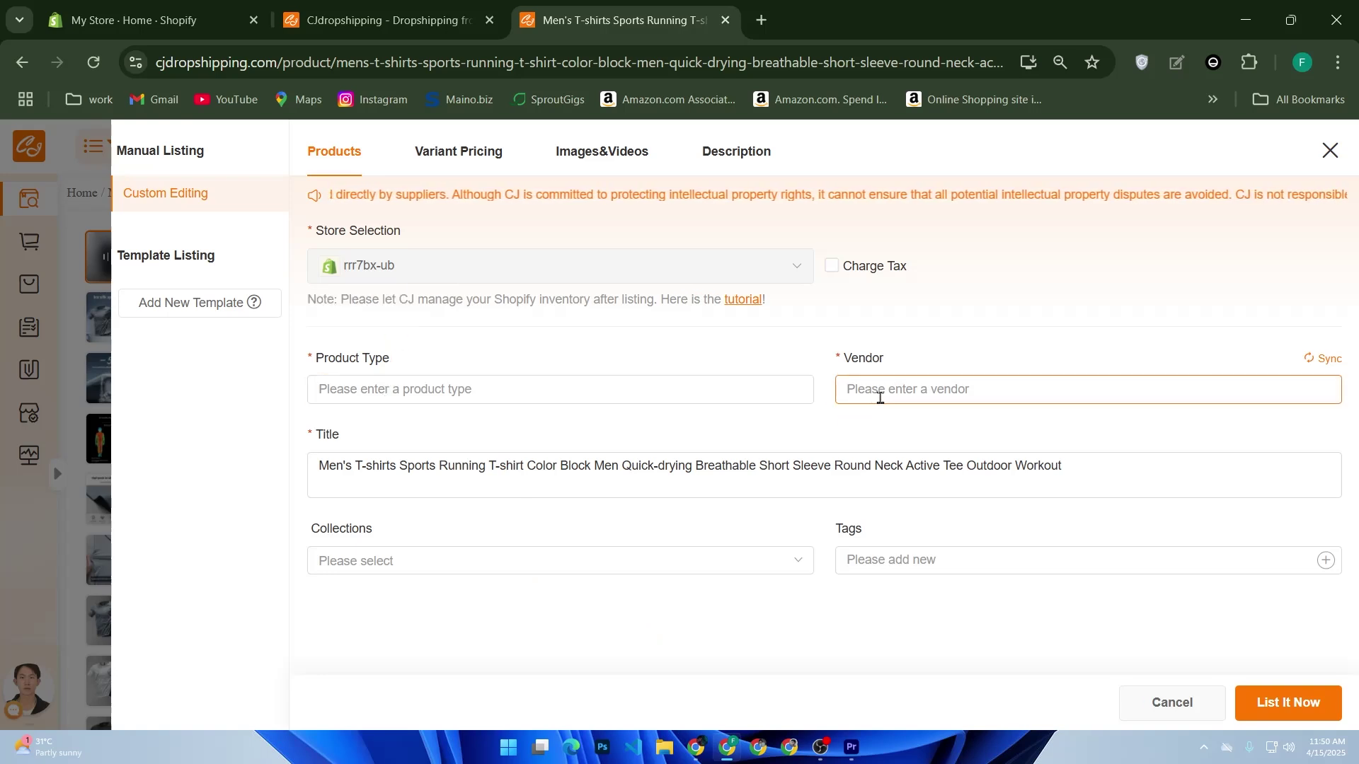
click(409, 559)
click(860, 559)
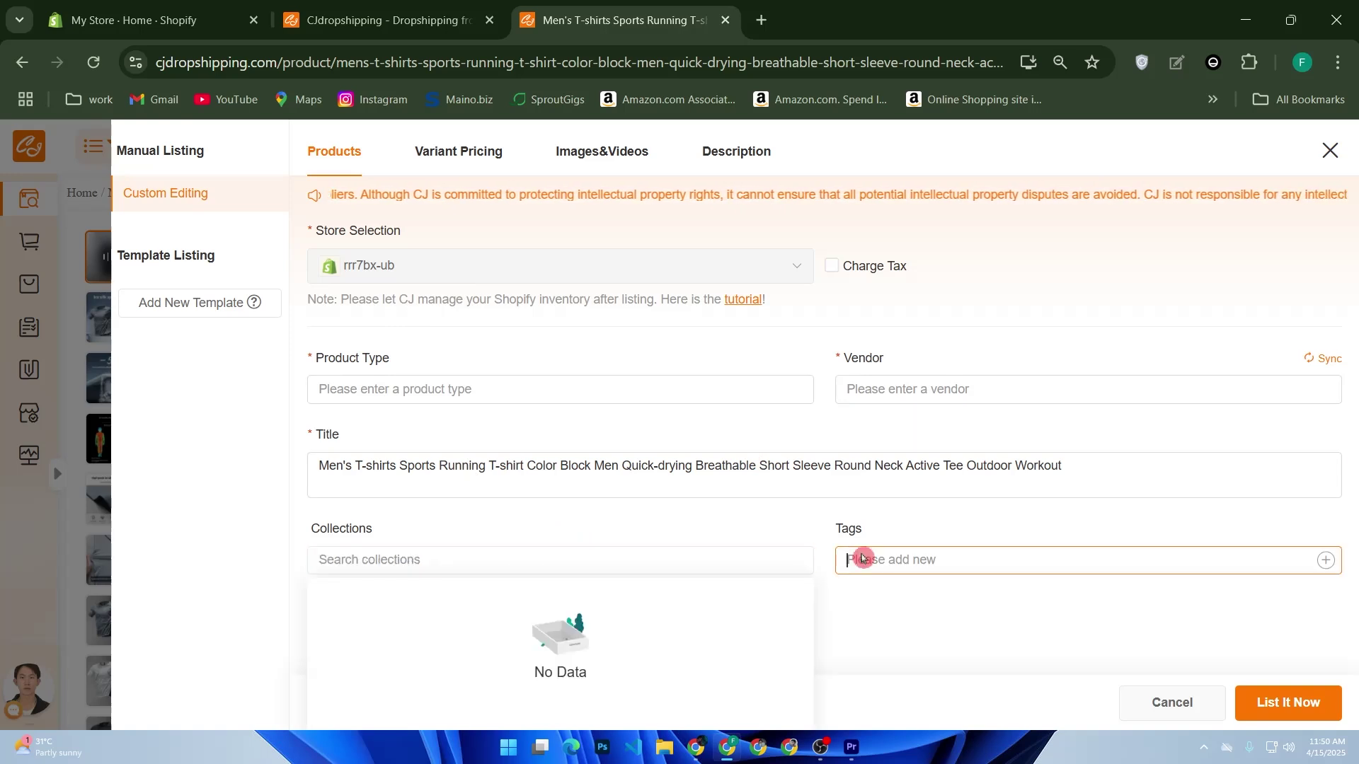
click(778, 273)
click(395, 299)
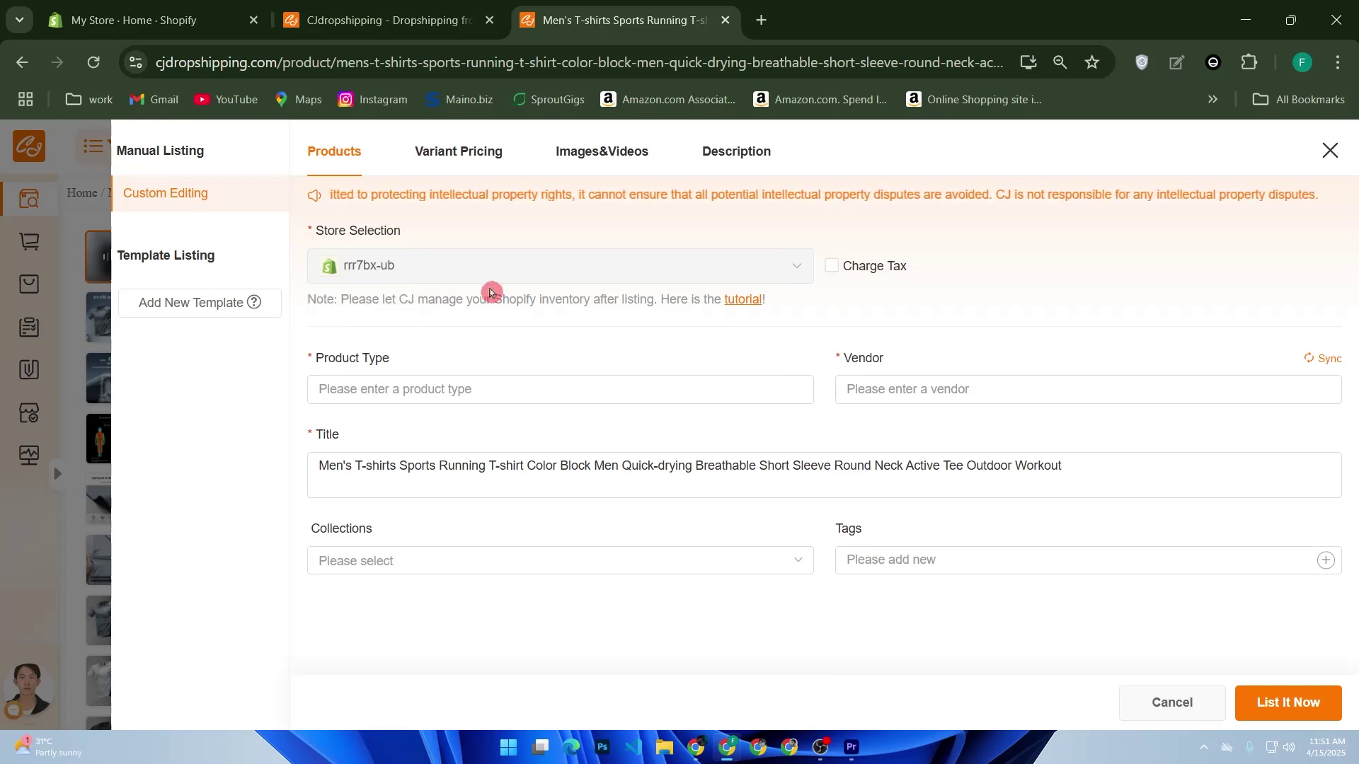
click(418, 390)
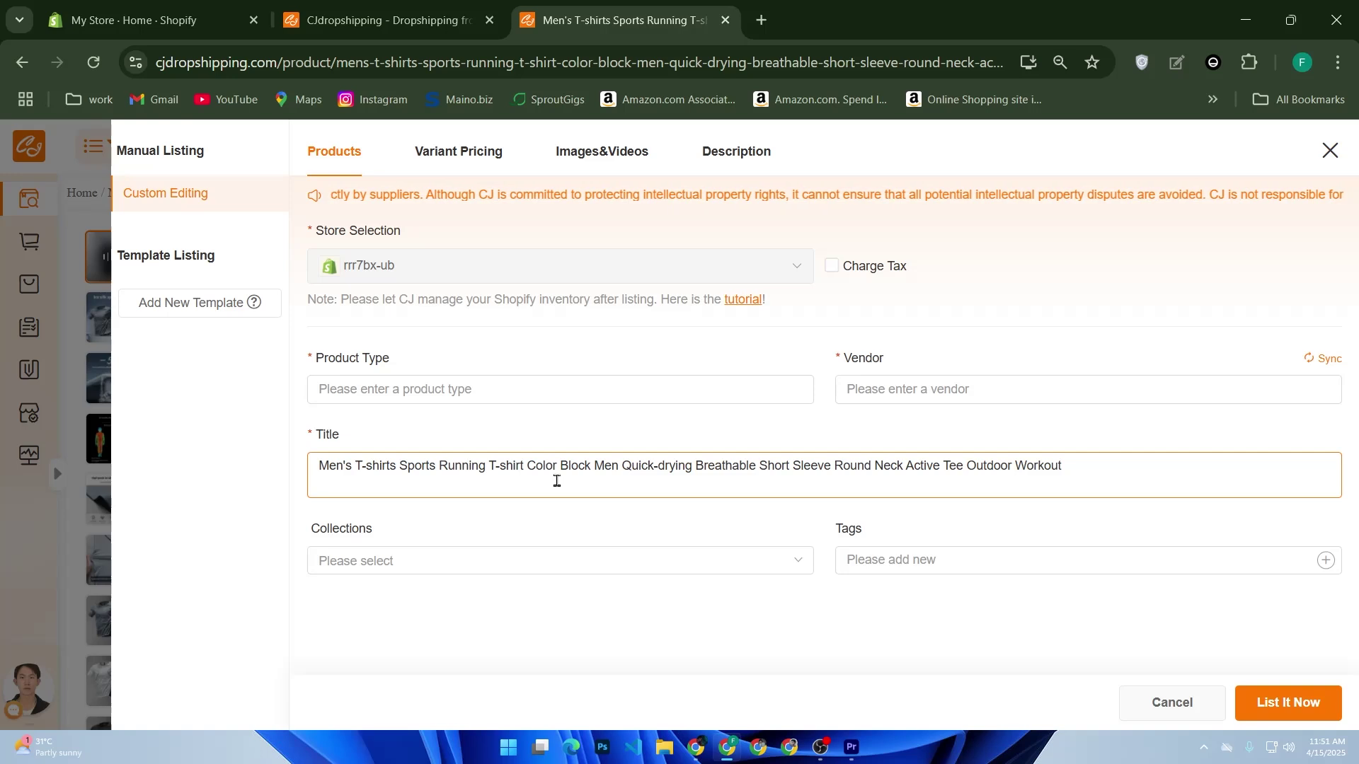
click(219, 140)
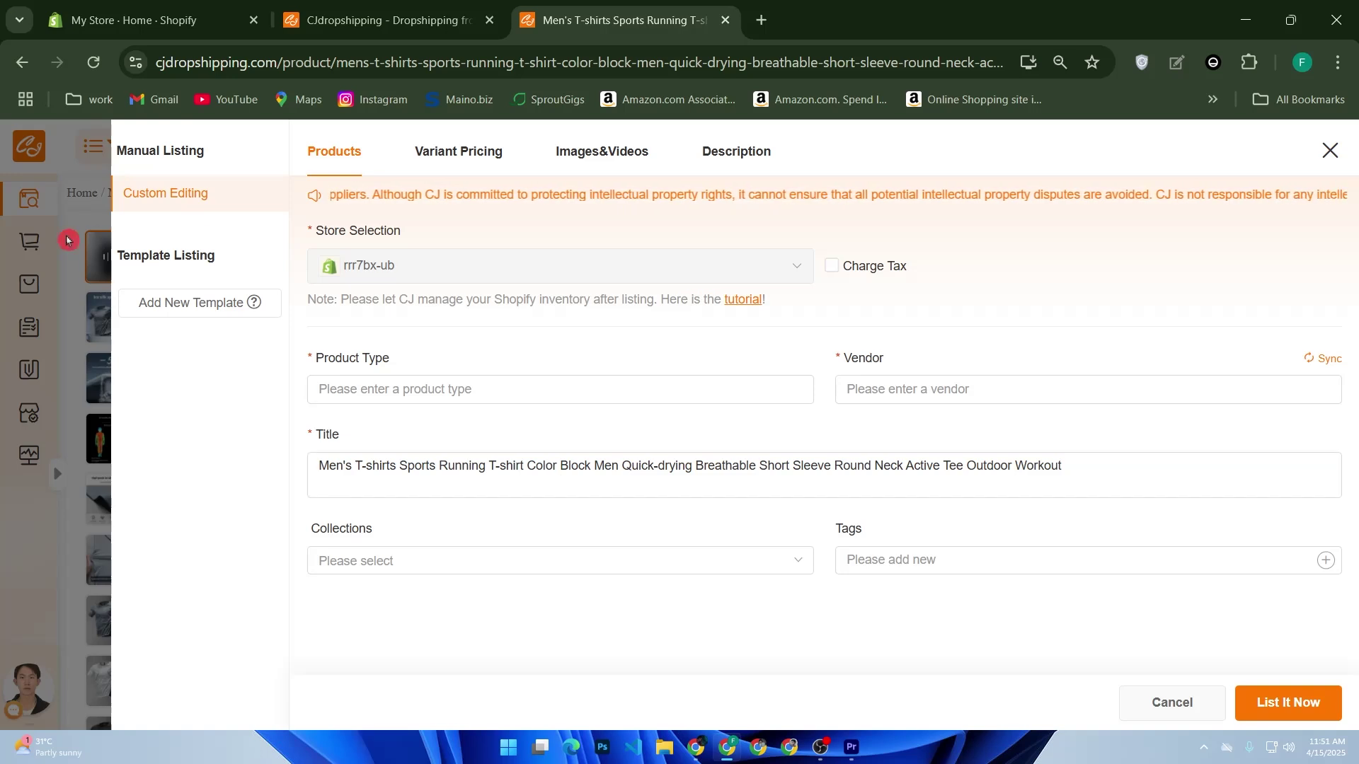
click(1330, 150)
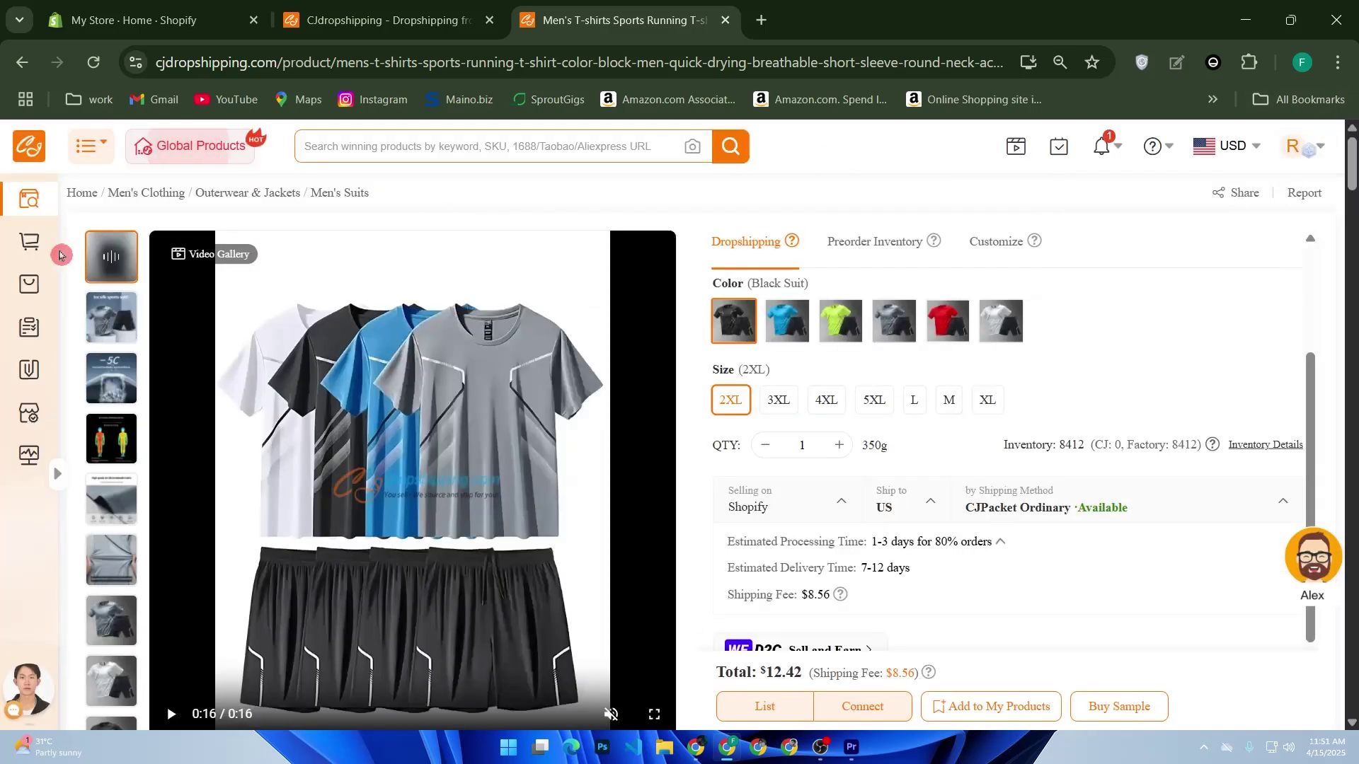
Step: Open the account dashboard from the profile summary and review its membership level, CJ Skills, order analysis and activated stores
mouse_move(26, 282)
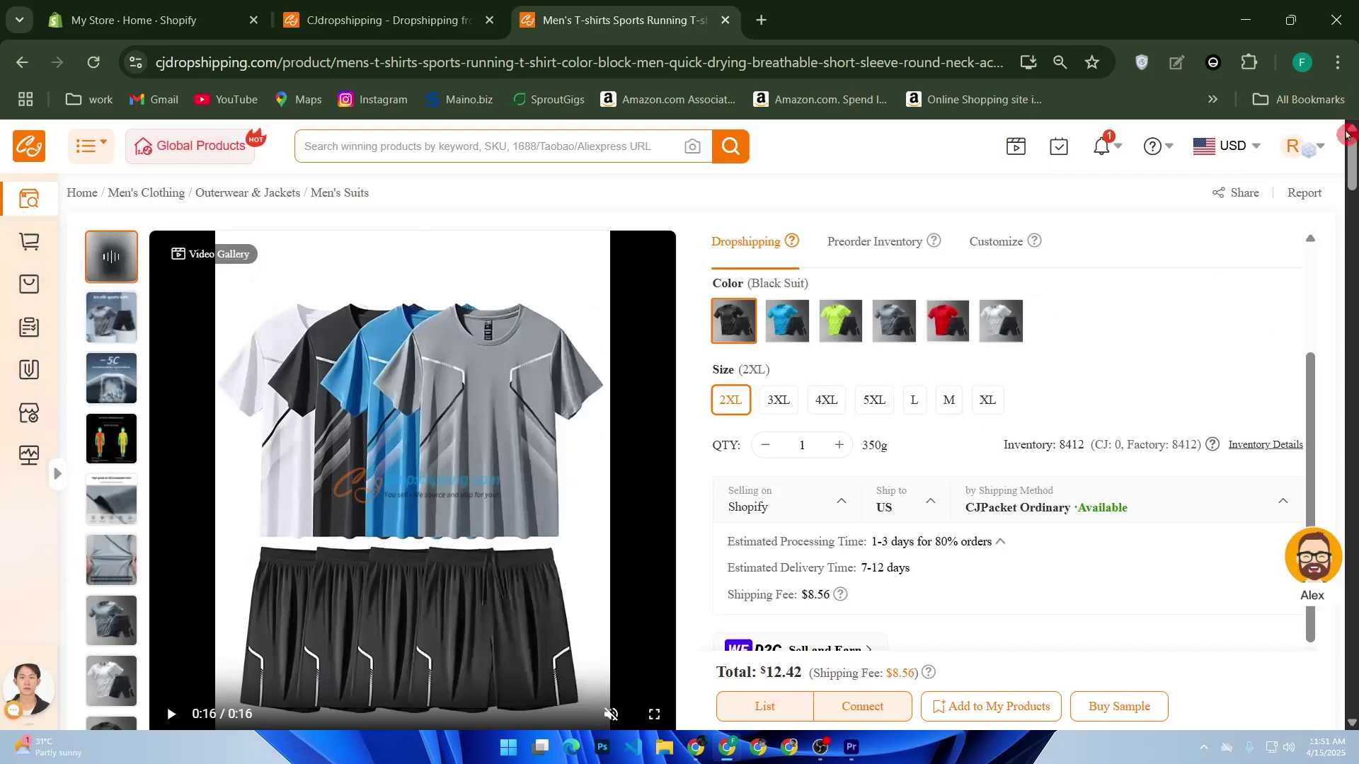
mouse_move(1266, 162)
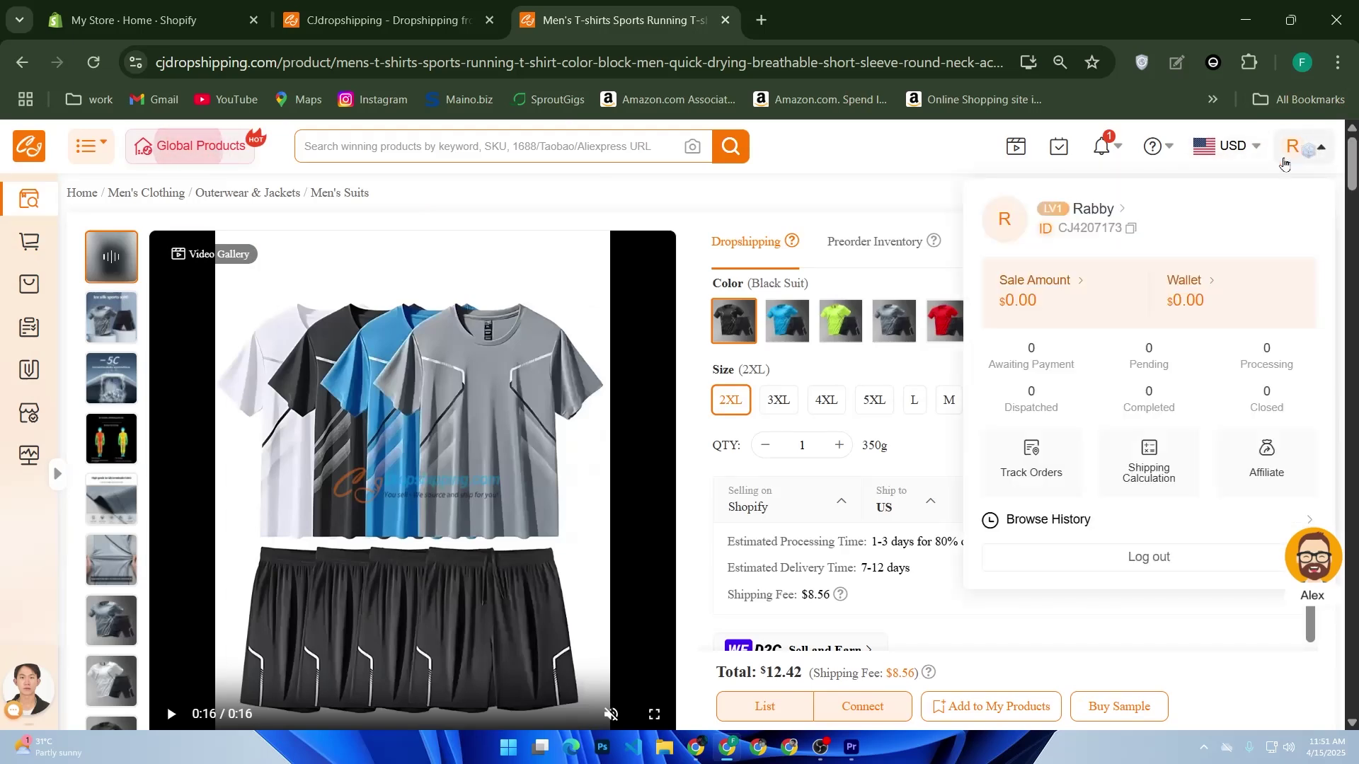
click(1109, 209)
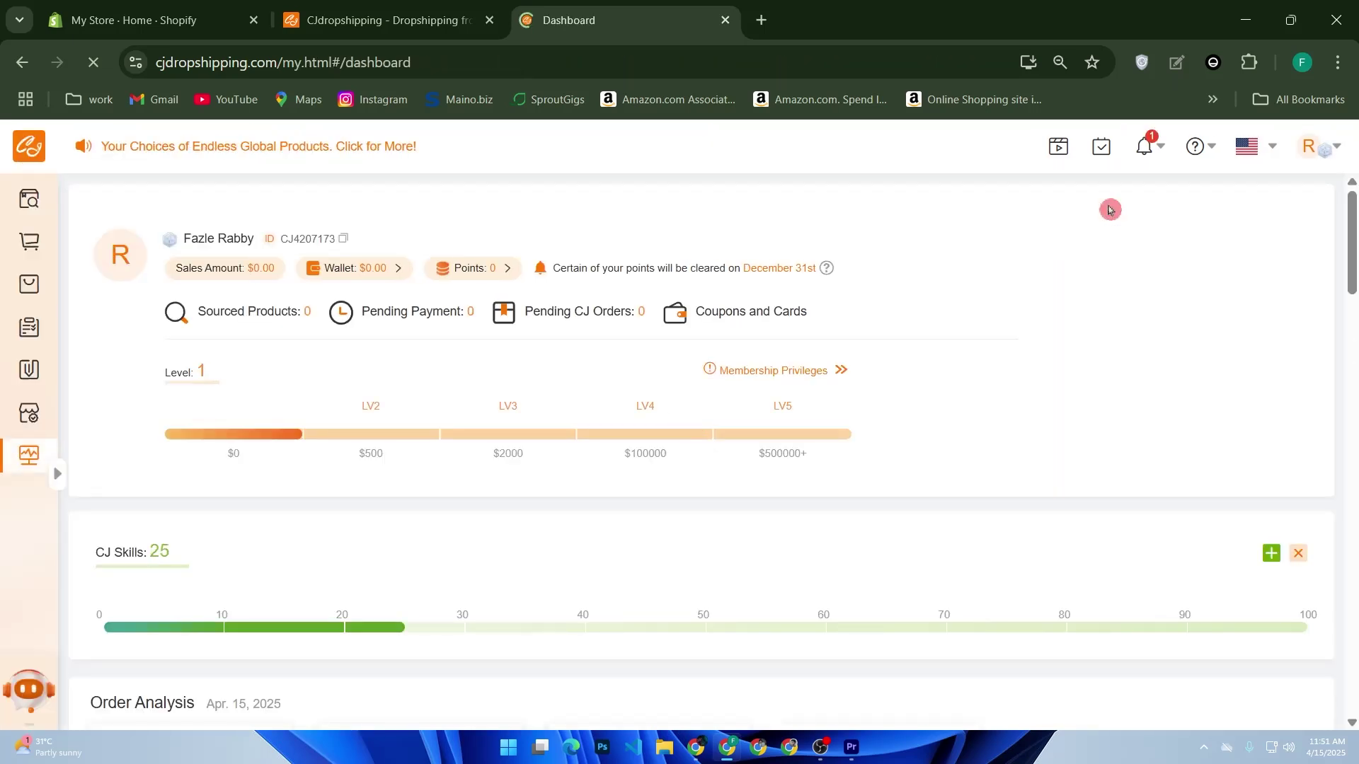
scroll(354, 315, down, 6)
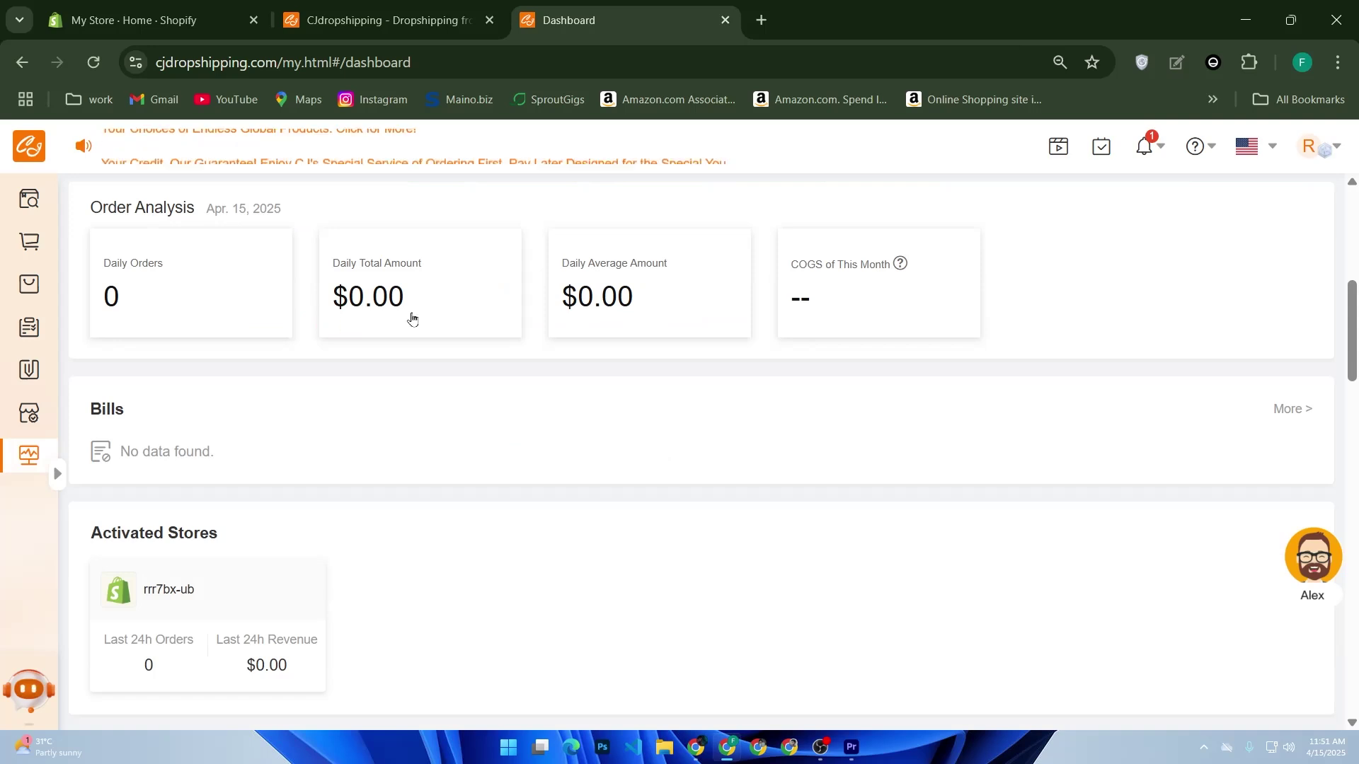
scroll(284, 368, up, 4)
scroll(240, 393, up, 1)
scroll(616, 385, down, 2)
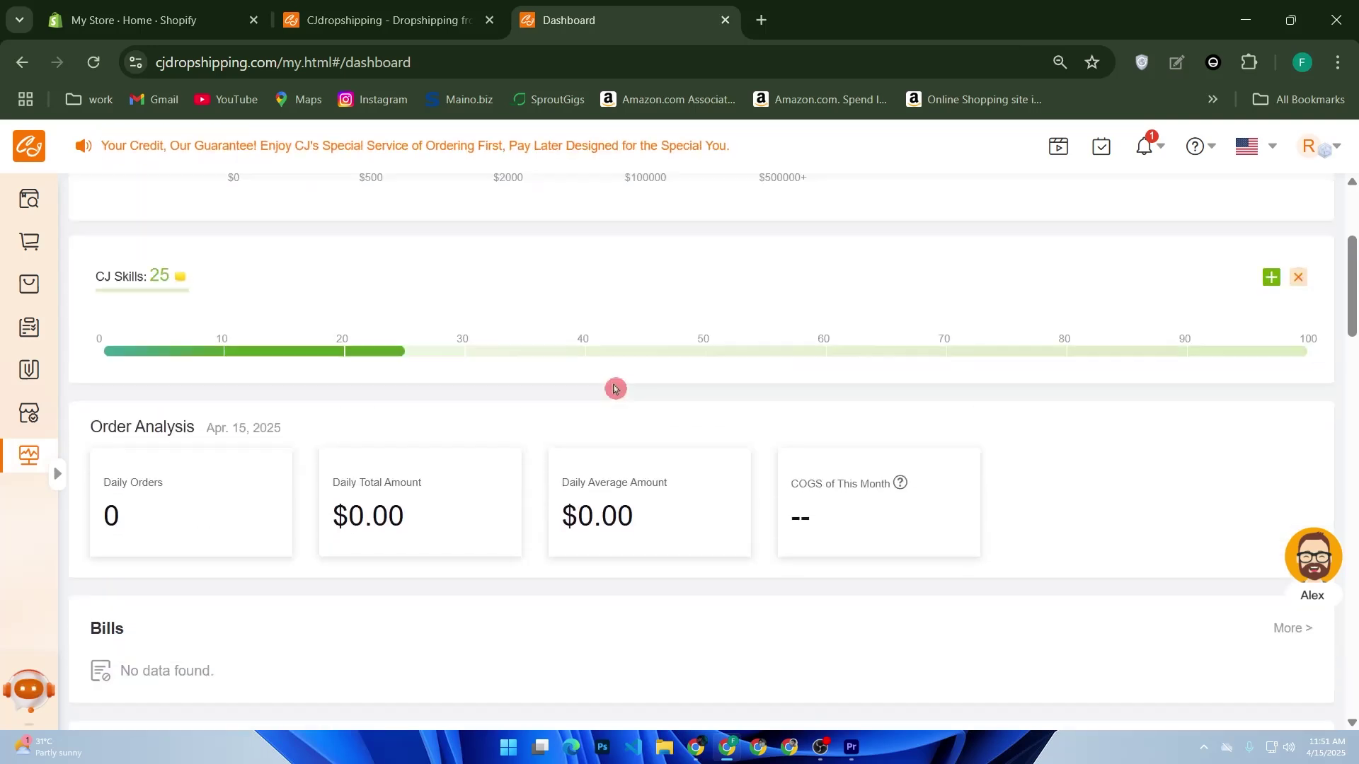
scroll(609, 425, up, 2)
scroll(368, 495, up, 2)
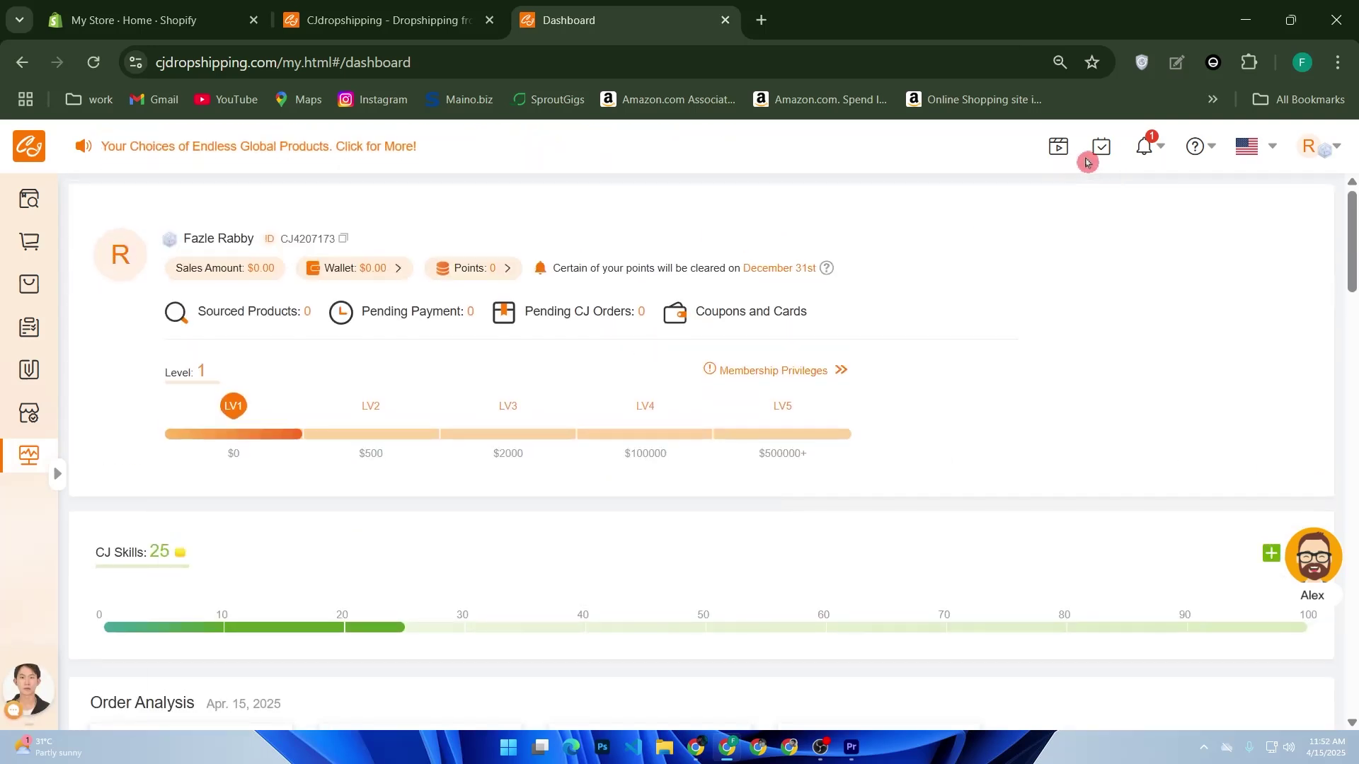
Step: Open order tracking from the profile summary and examine the CJPacket site's package tracking form and shipping partners
click(1316, 148)
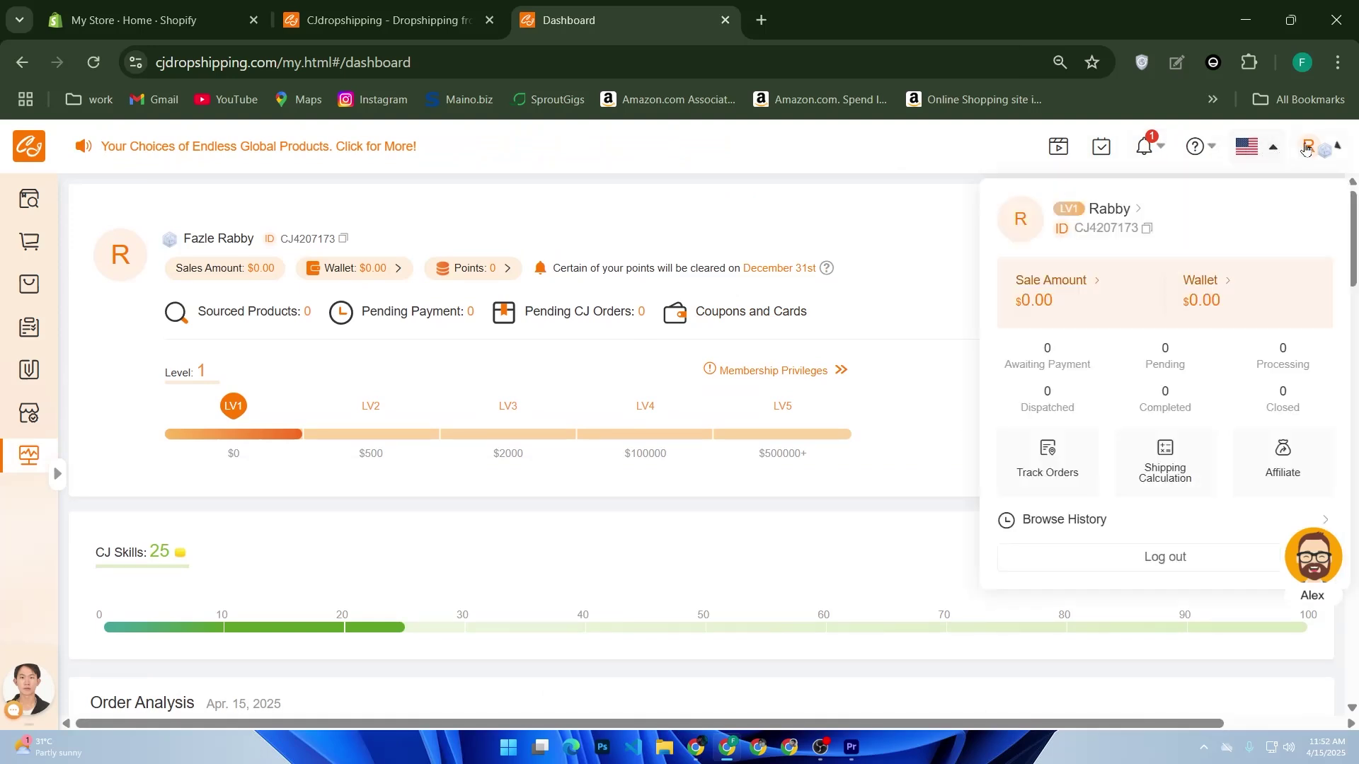
click(1051, 459)
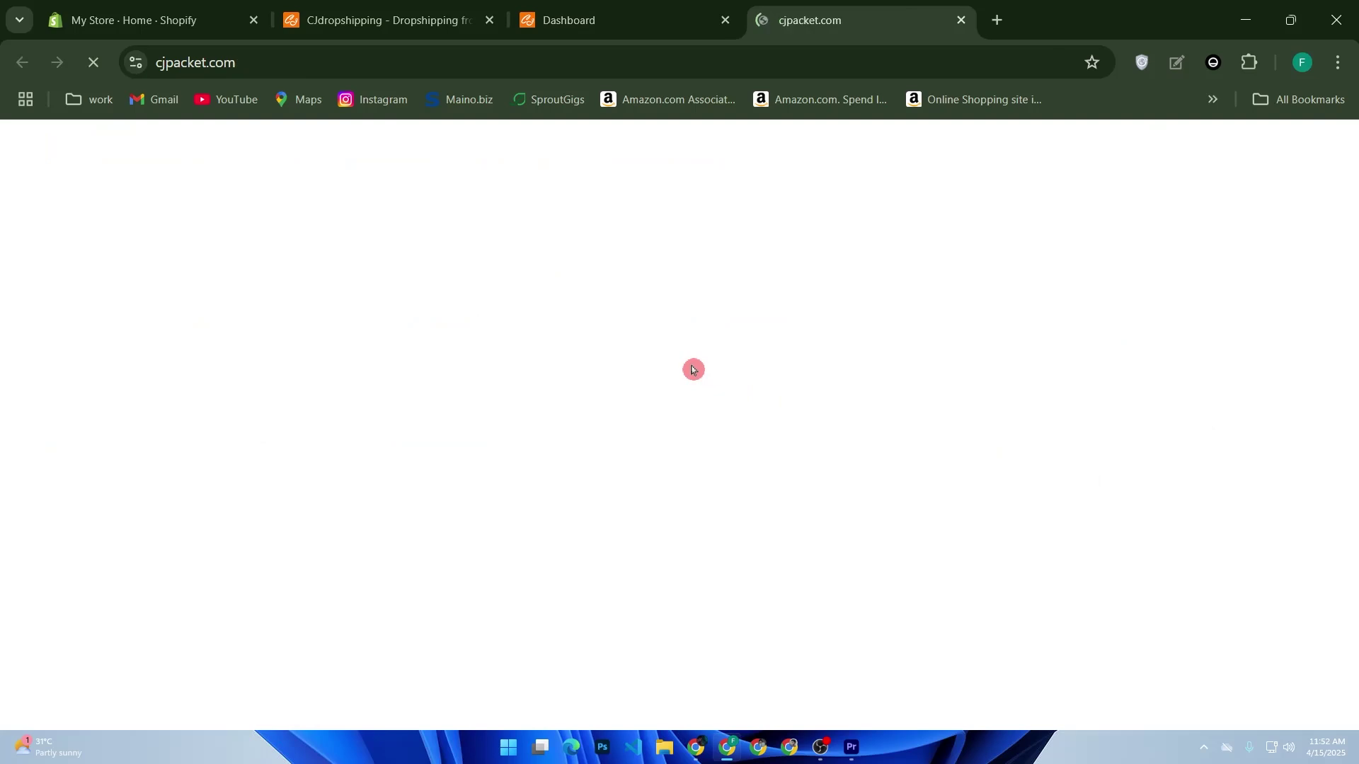
scroll(409, 382, down, 3)
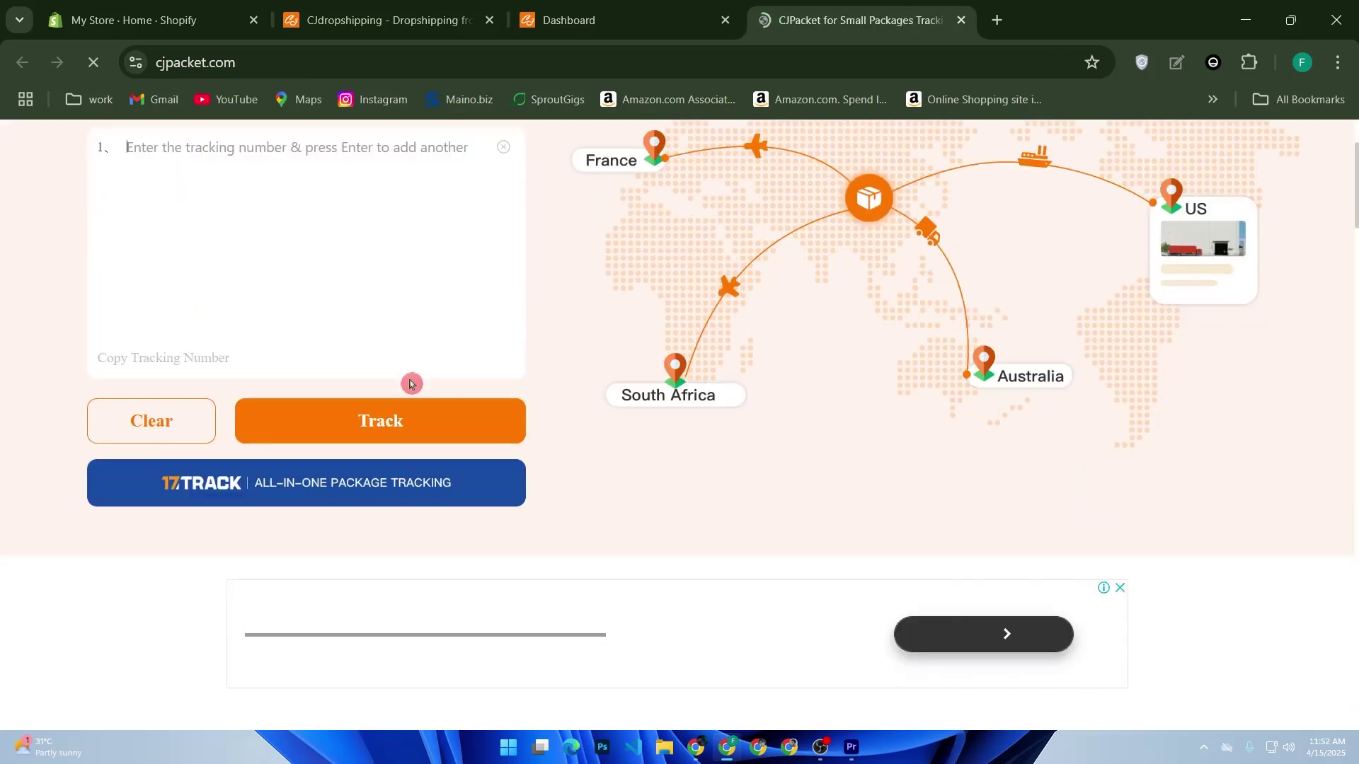
scroll(352, 426, down, 7)
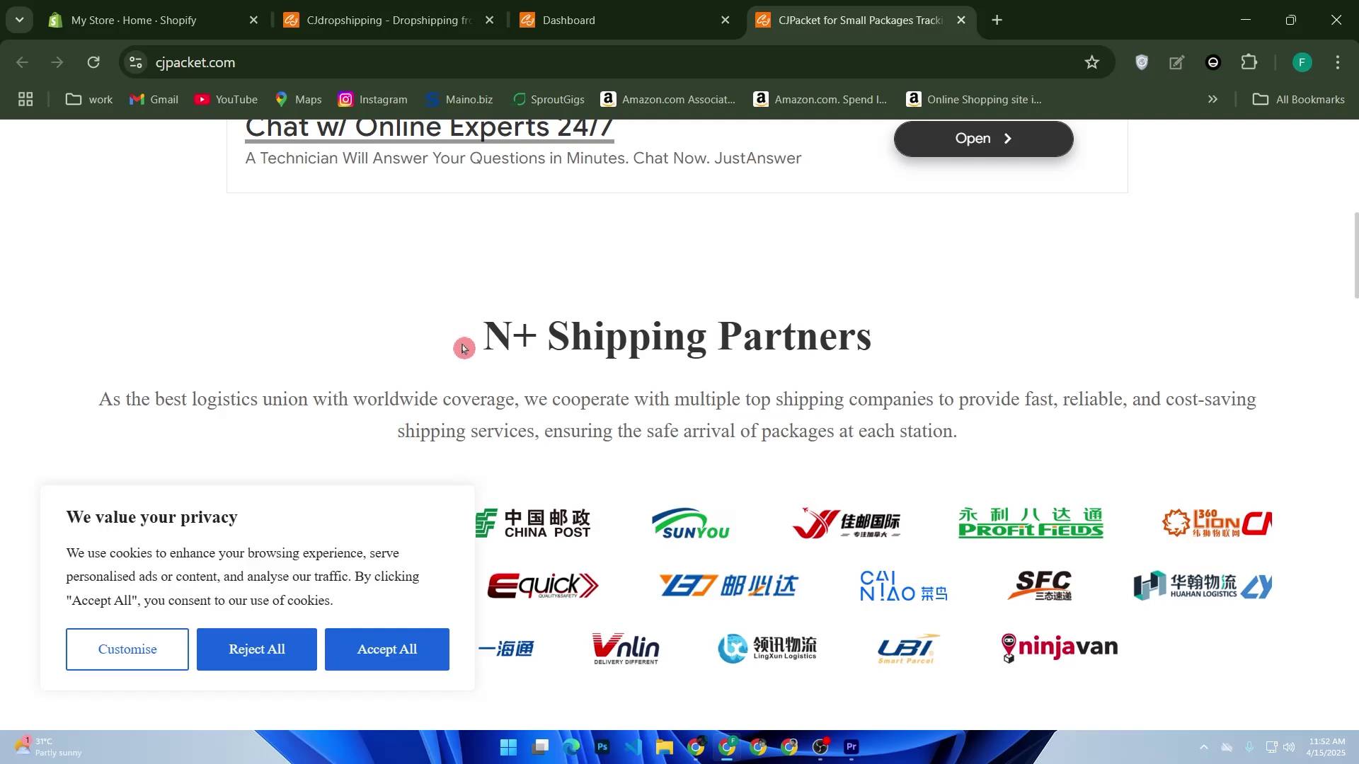
scroll(464, 349, up, 2)
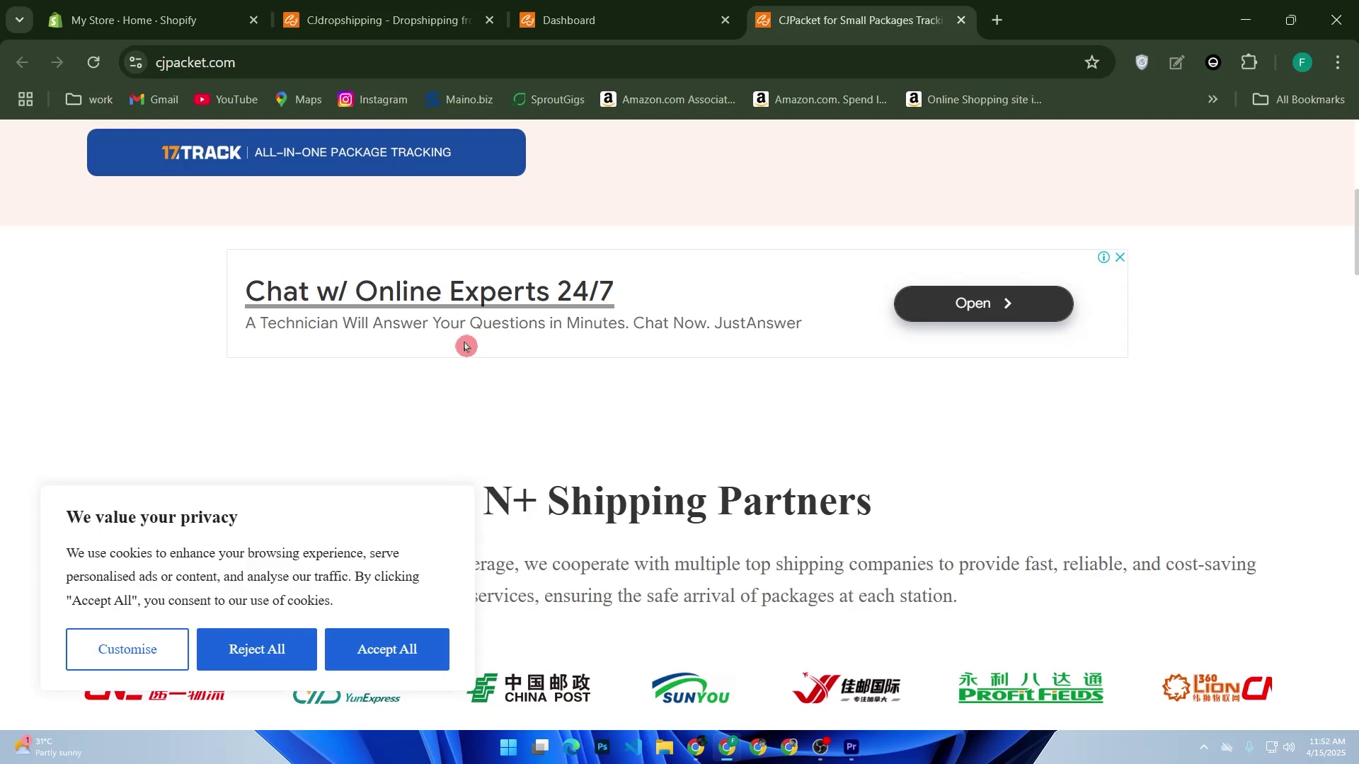
scroll(465, 346, up, 5)
click(465, 346)
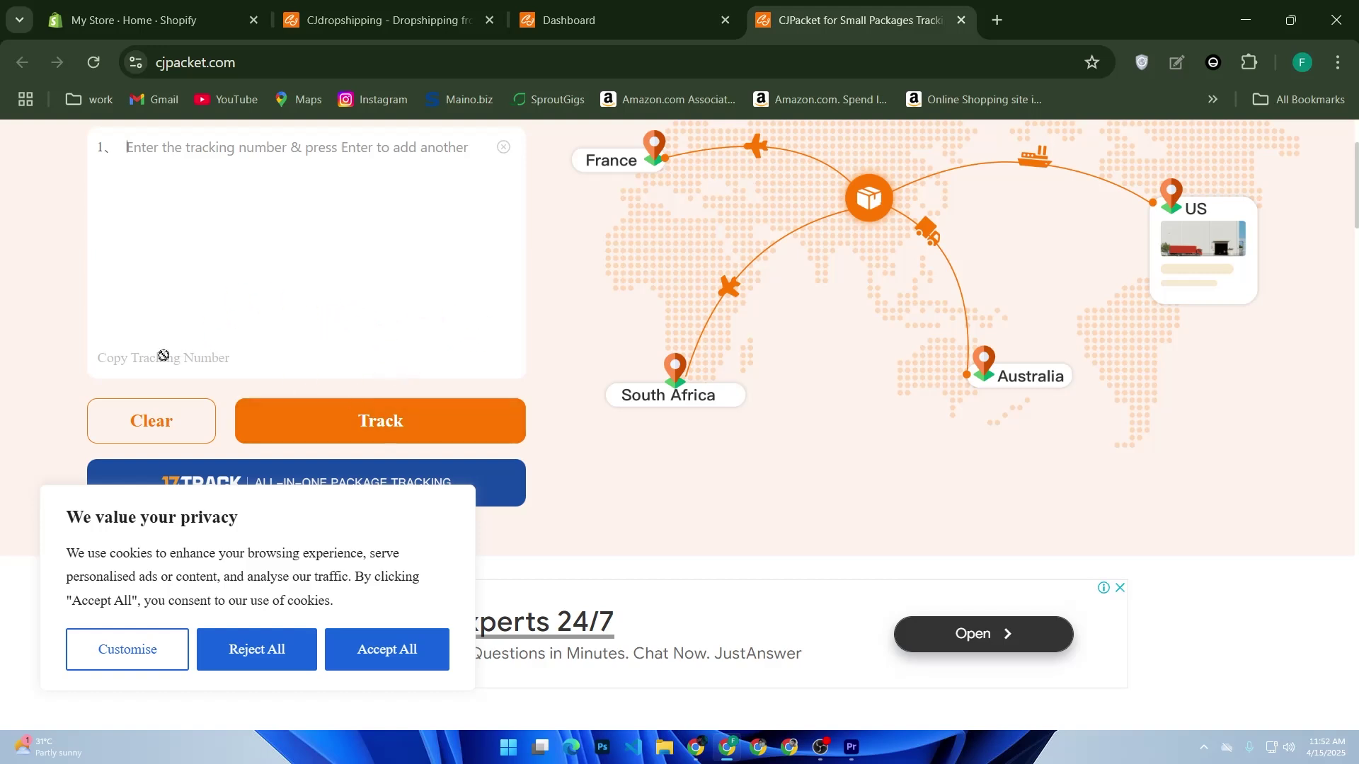
click(235, 401)
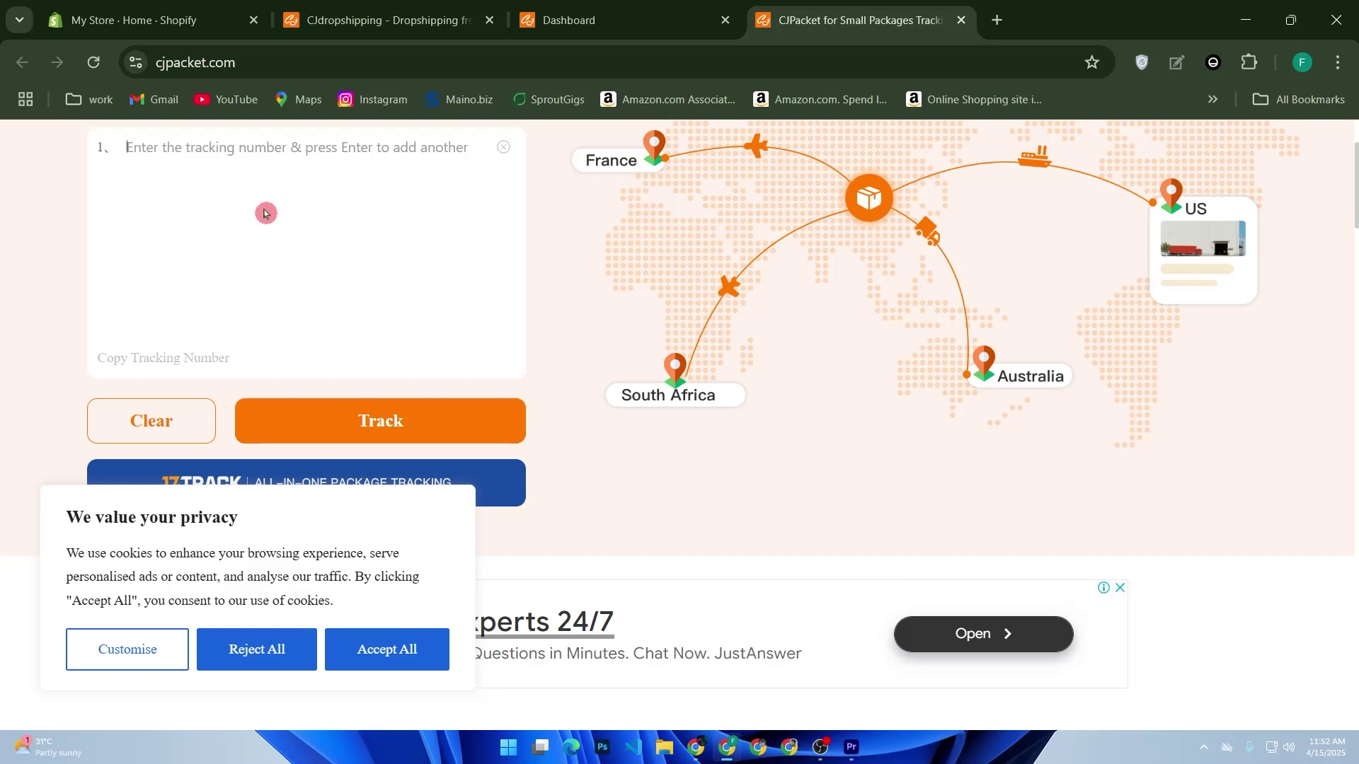
scroll(268, 216, up, 1)
scroll(268, 216, up, 2)
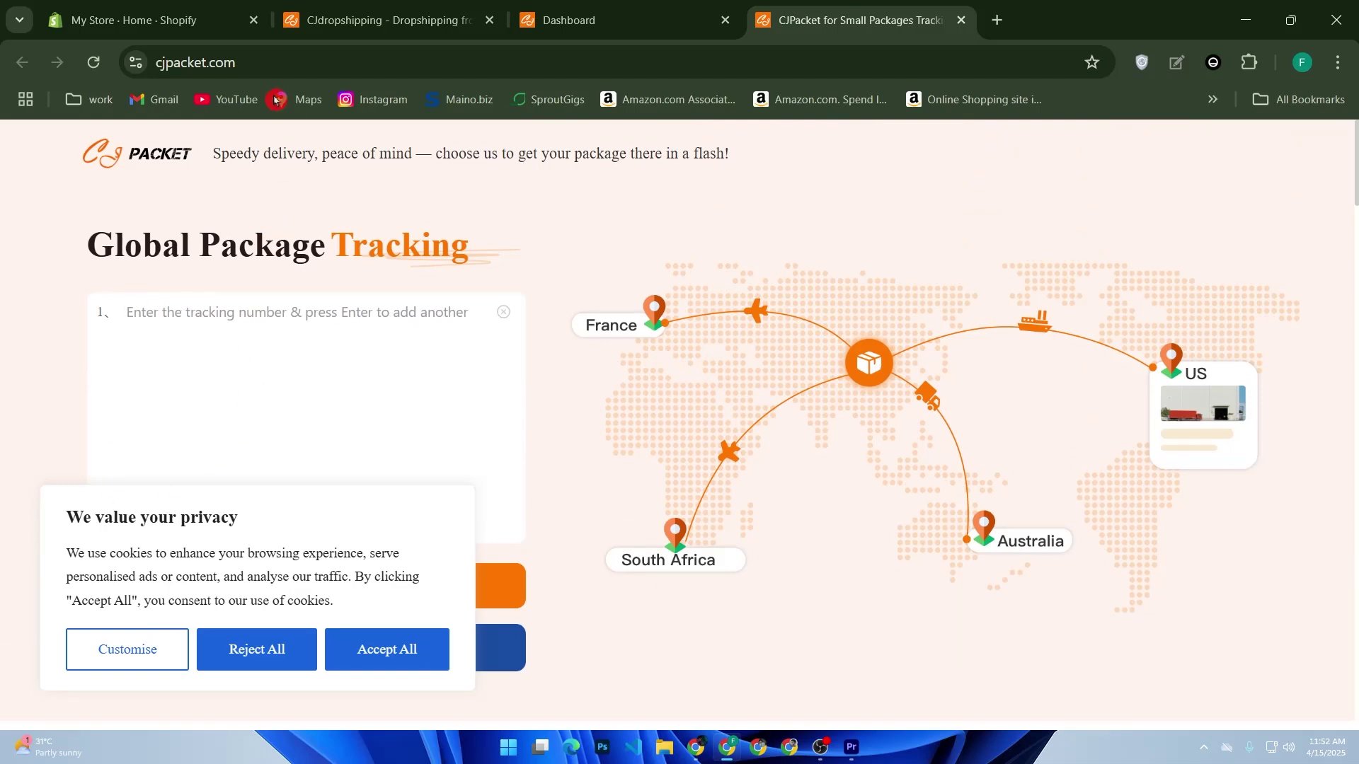
Step: Switch from the tracking site to the CJ product homepage, and go on to the account dashboard
click(186, 16)
click(382, 20)
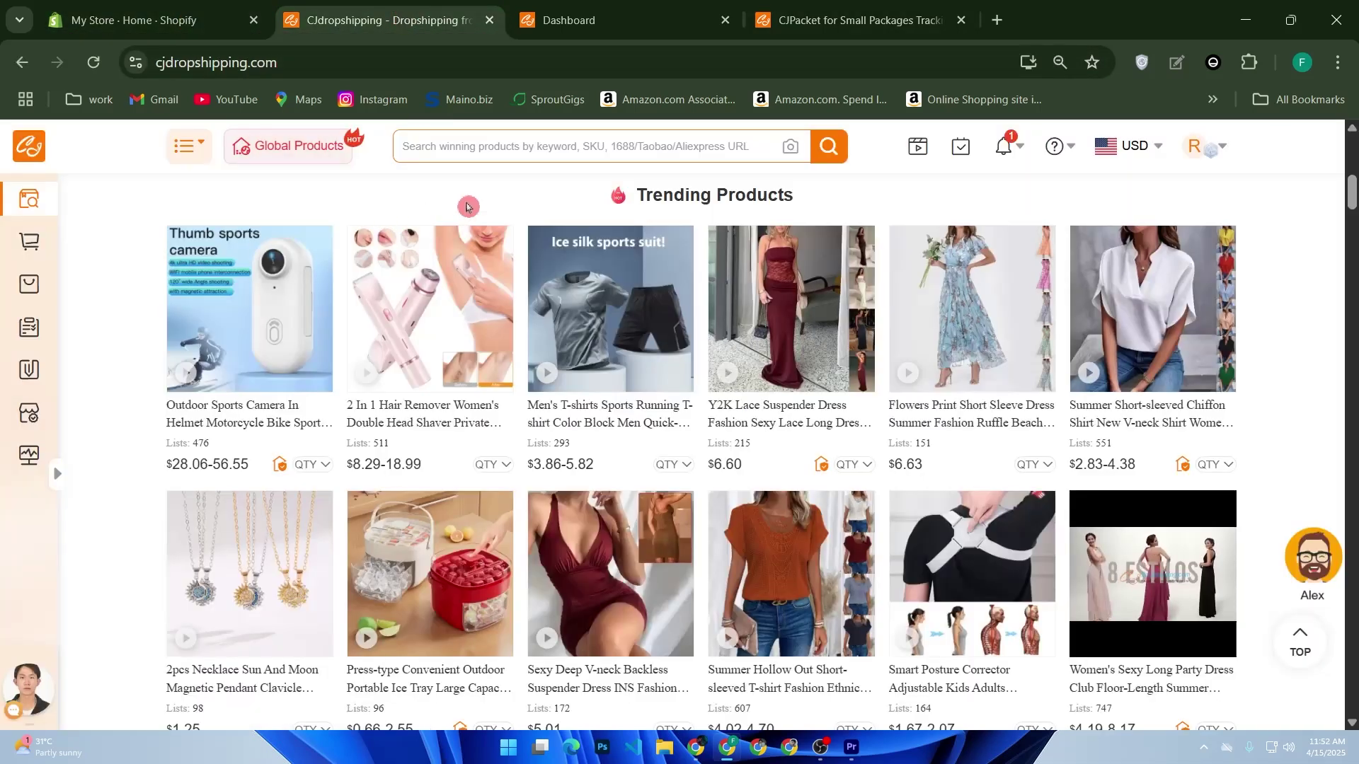
click(652, 19)
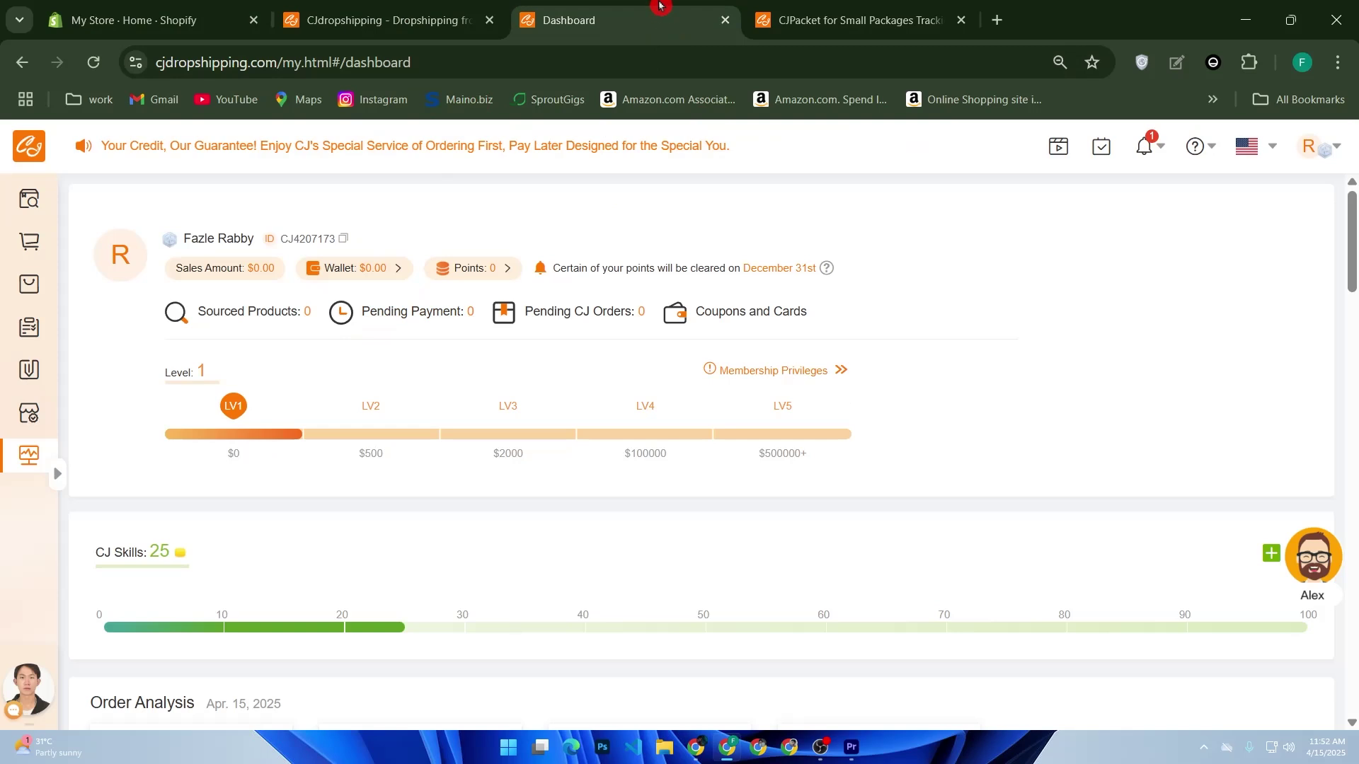
Step: Return to the CJPacket Global Package Tracking page and accept all cookies
click(790, 6)
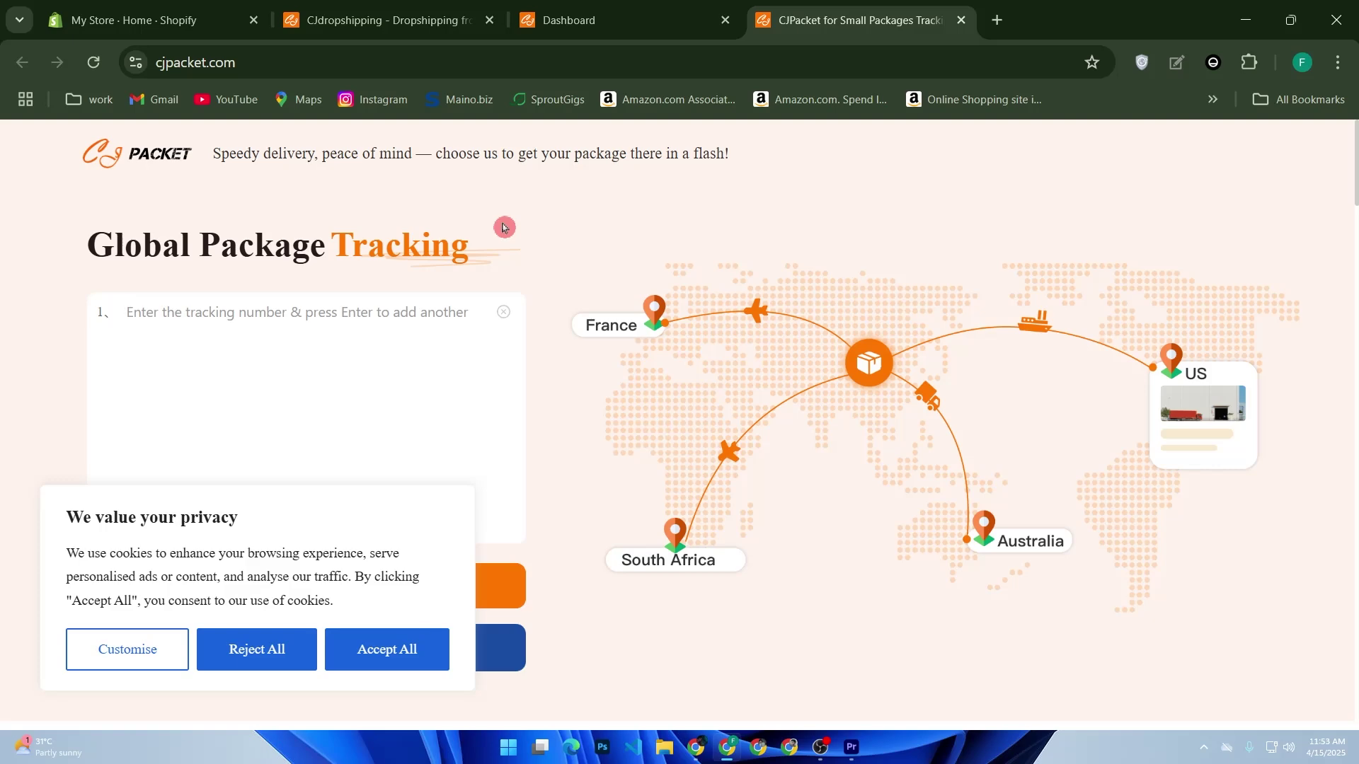
scroll(513, 460, down, 2)
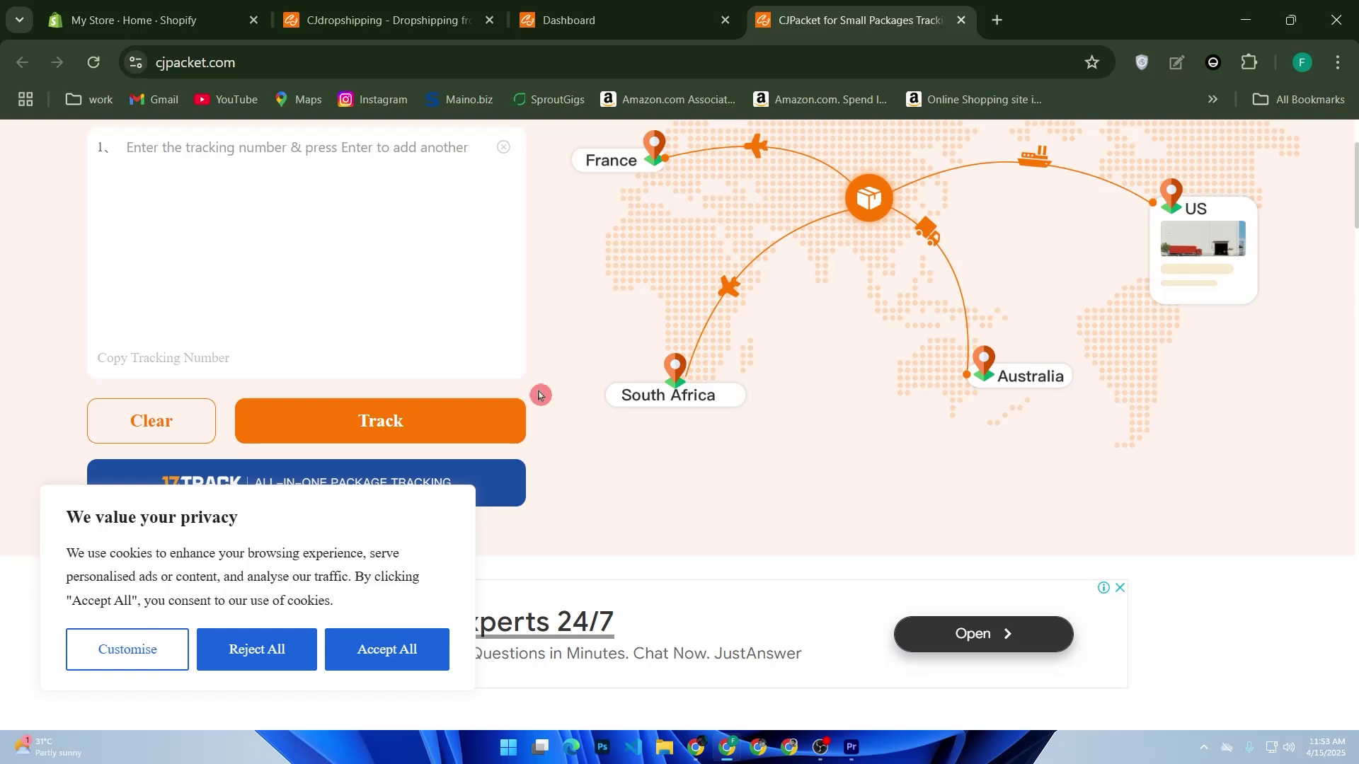
scroll(539, 394, up, 3)
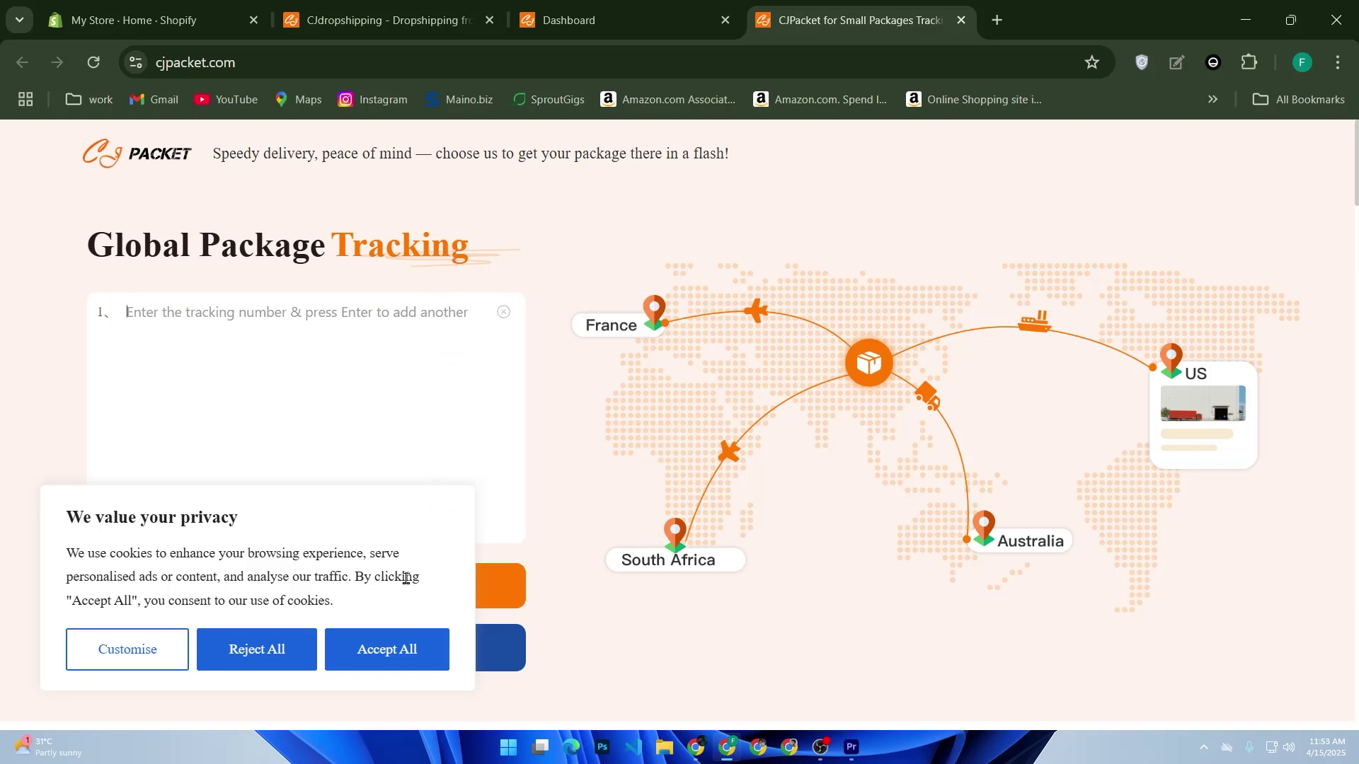
click(353, 659)
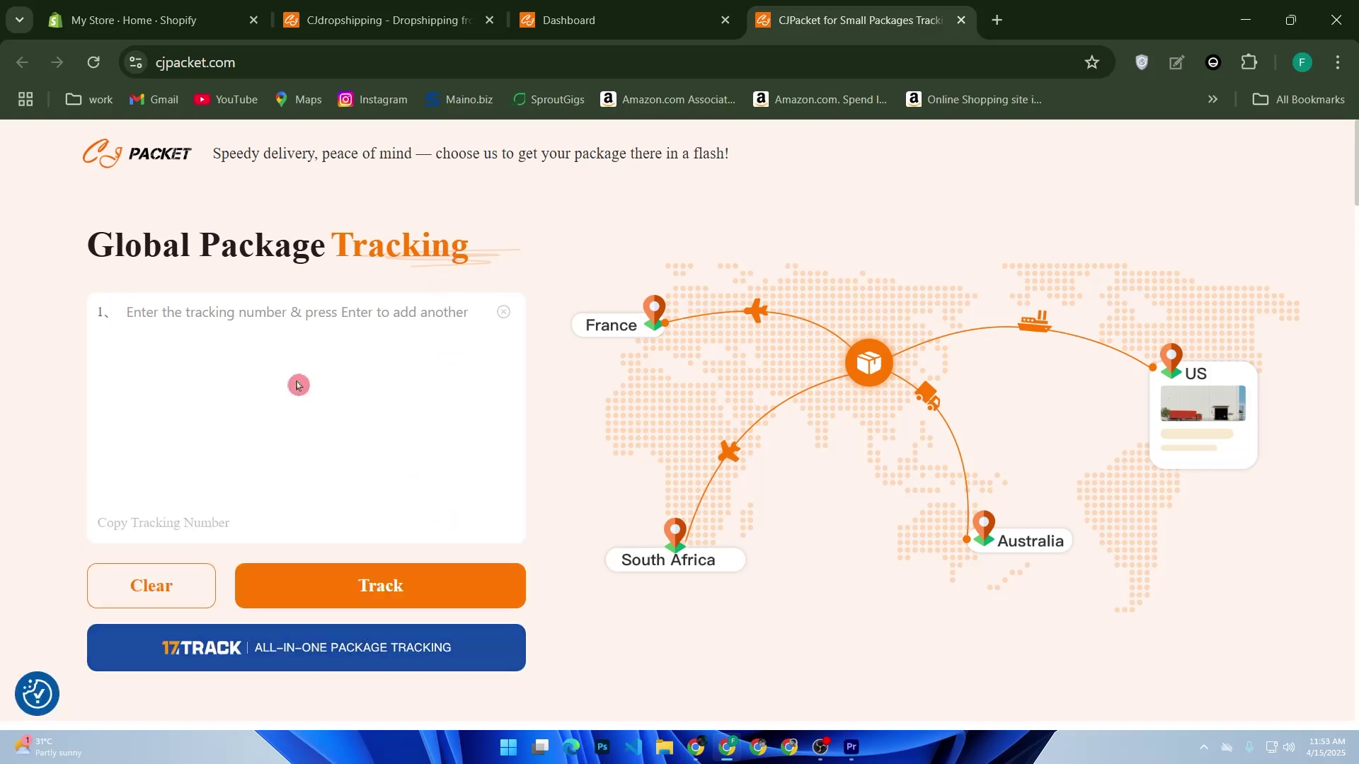
Step: Open the list of connected Shopify stores from the CJ homepage, and check the Shopify free-trial page for creating a store
click(411, 11)
mouse_move(80, 469)
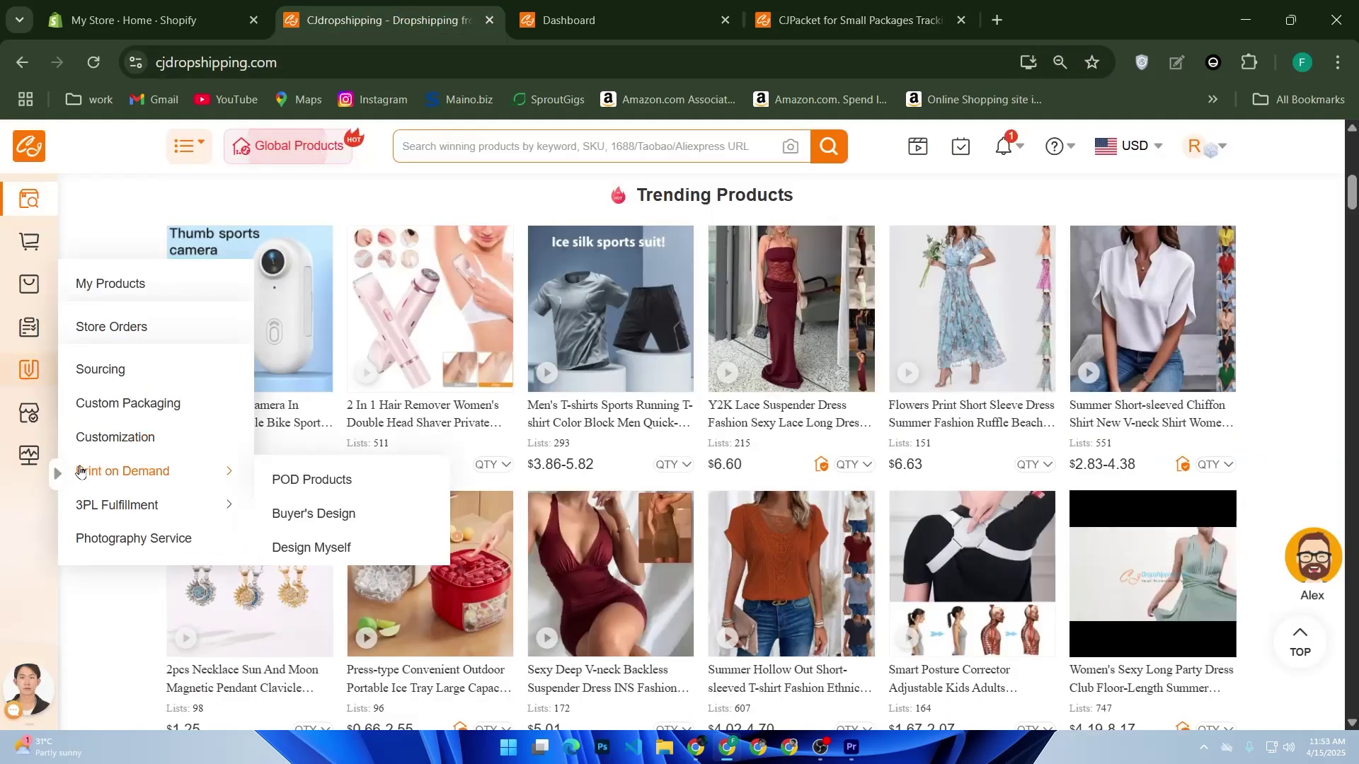
mouse_move(50, 425)
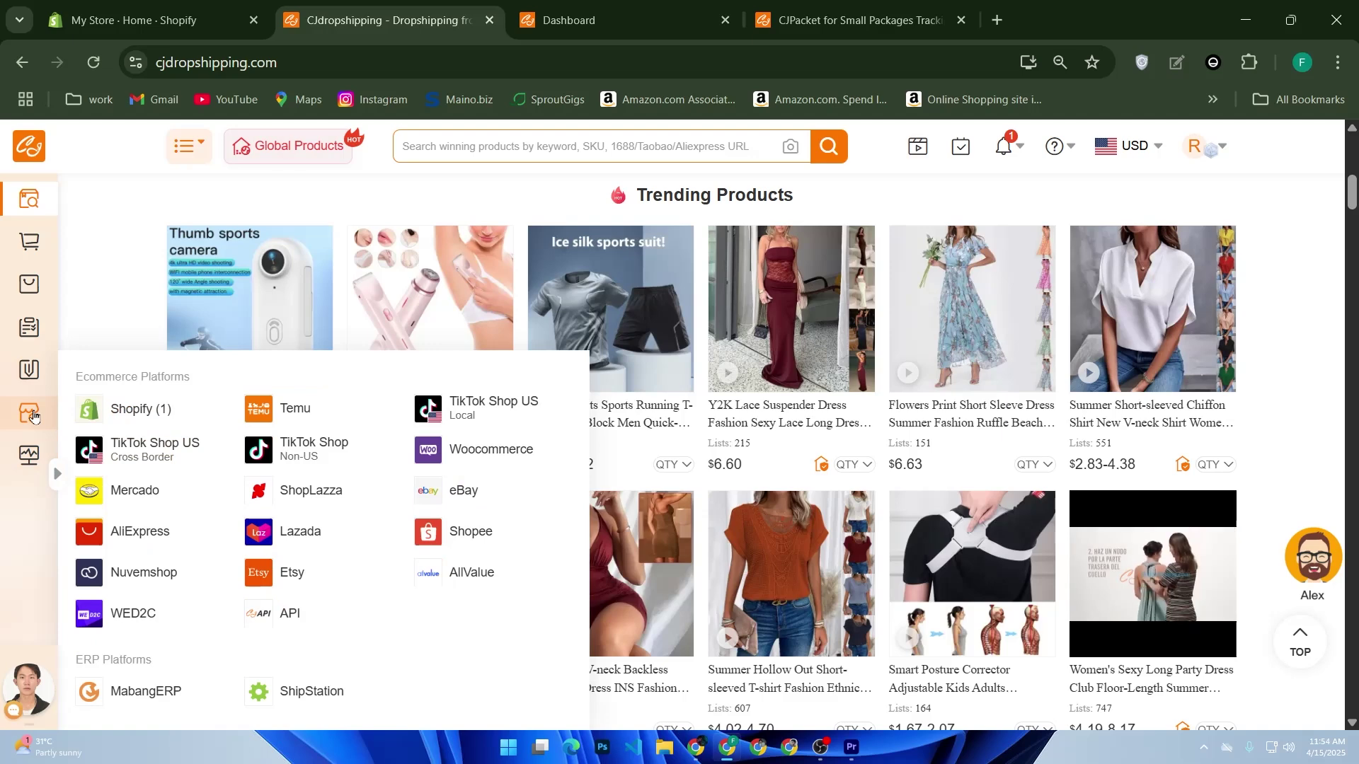
click(119, 409)
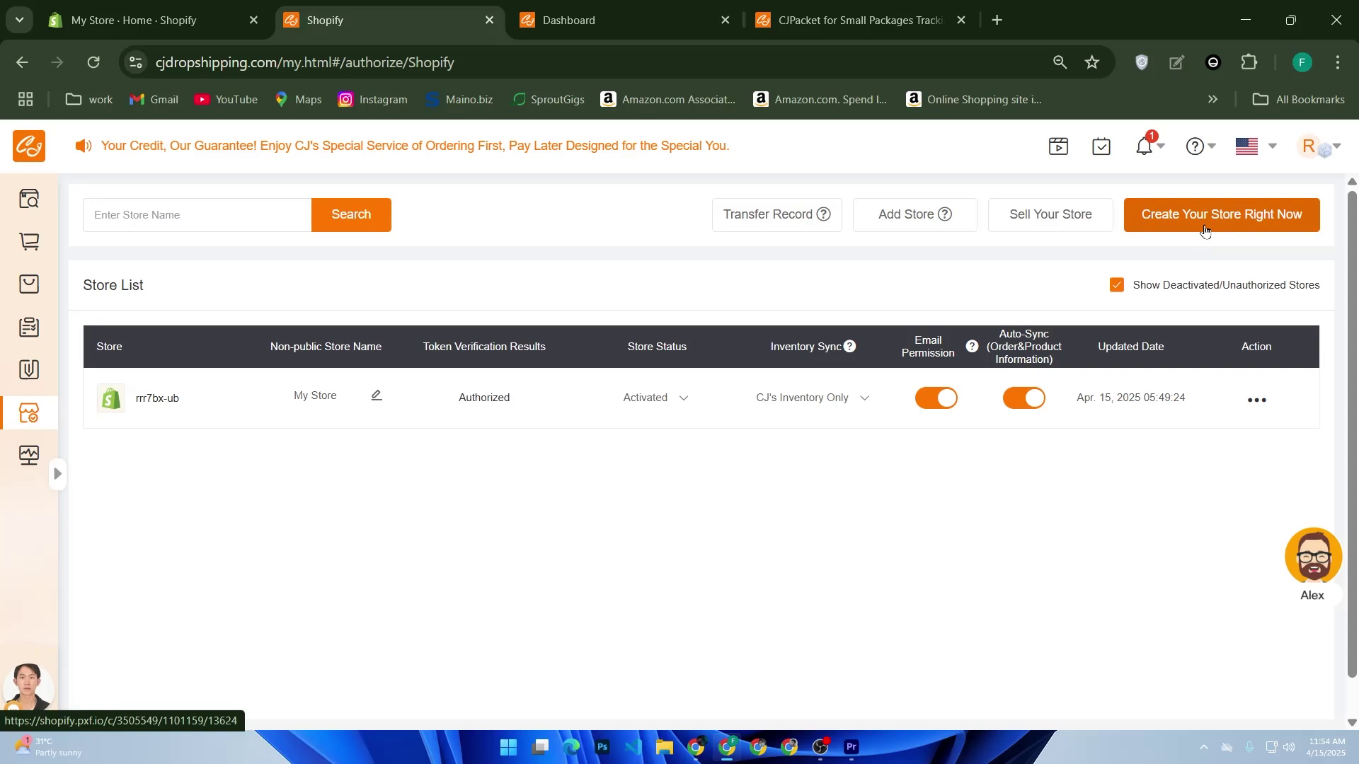
click(1150, 221)
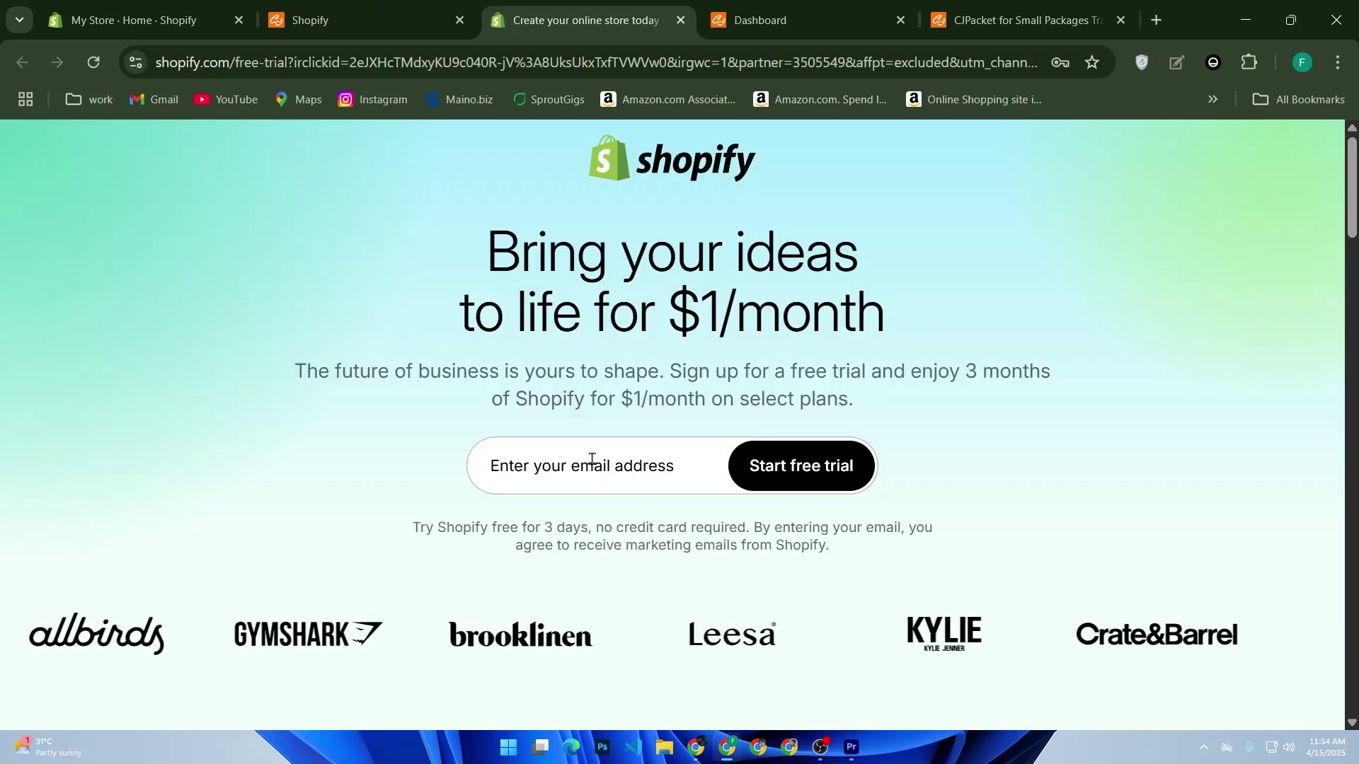
click(681, 20)
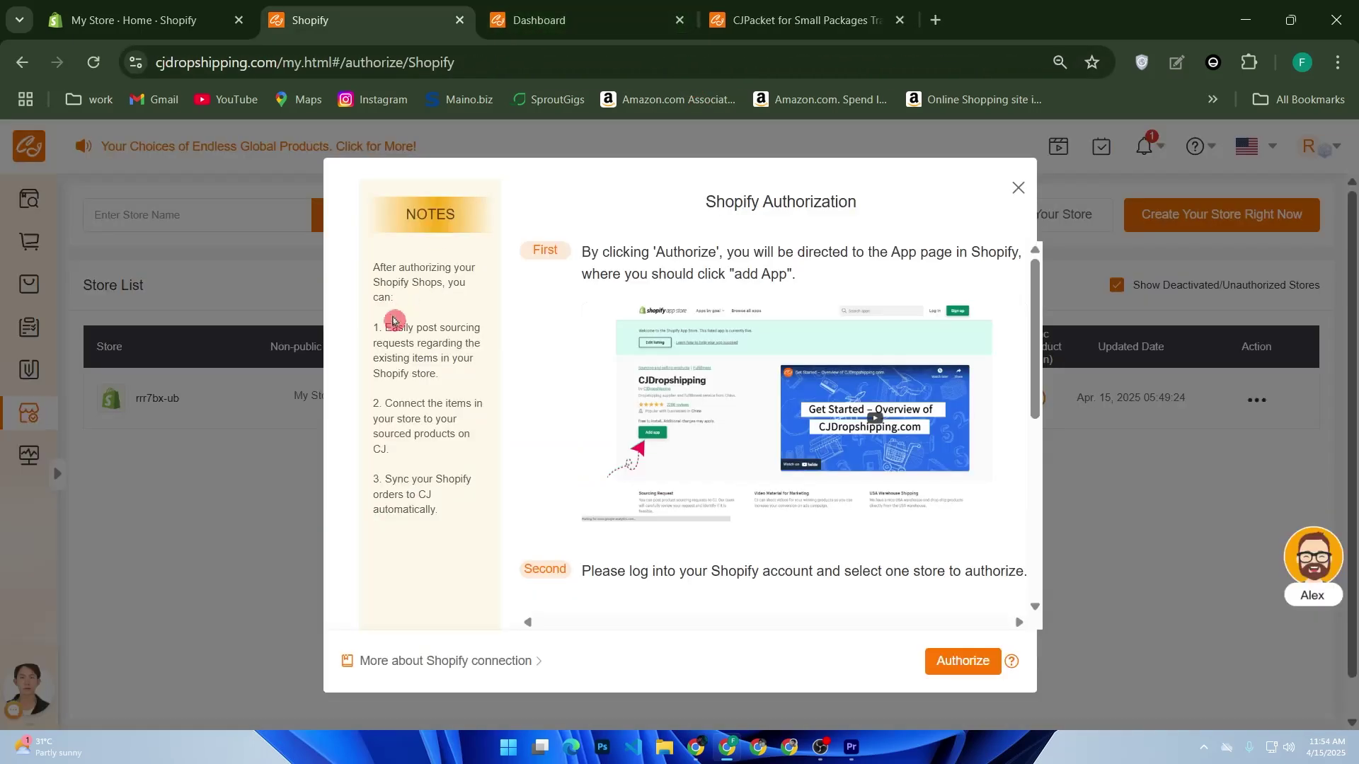